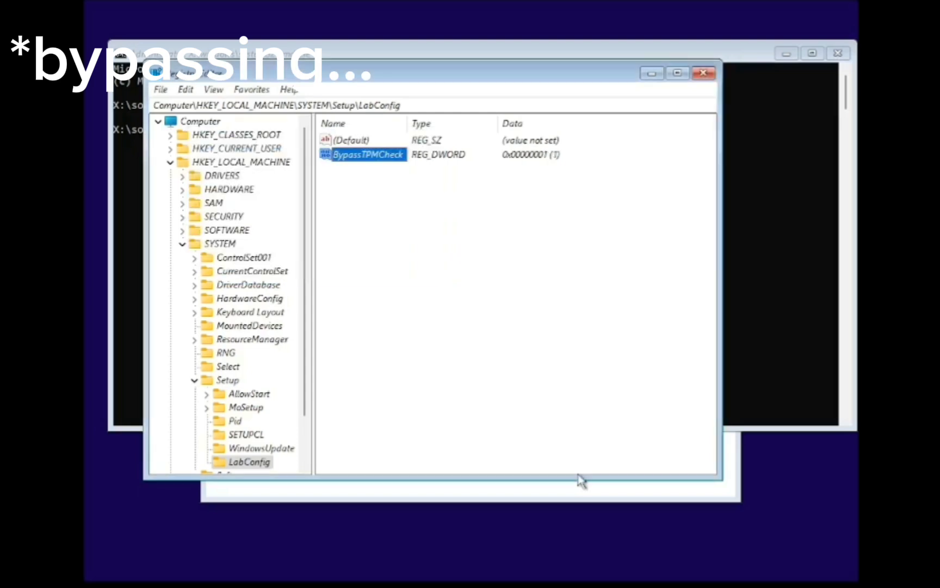
# - Add a DWORD value BypassRAMCheck with data 1 in LabConfig, then close Registry Editor
pyautogui.rightClick(454, 179)
pyautogui.moveTo(506, 191)
pyautogui.click(601, 247)
pyautogui.write('BypassRAMCheck')
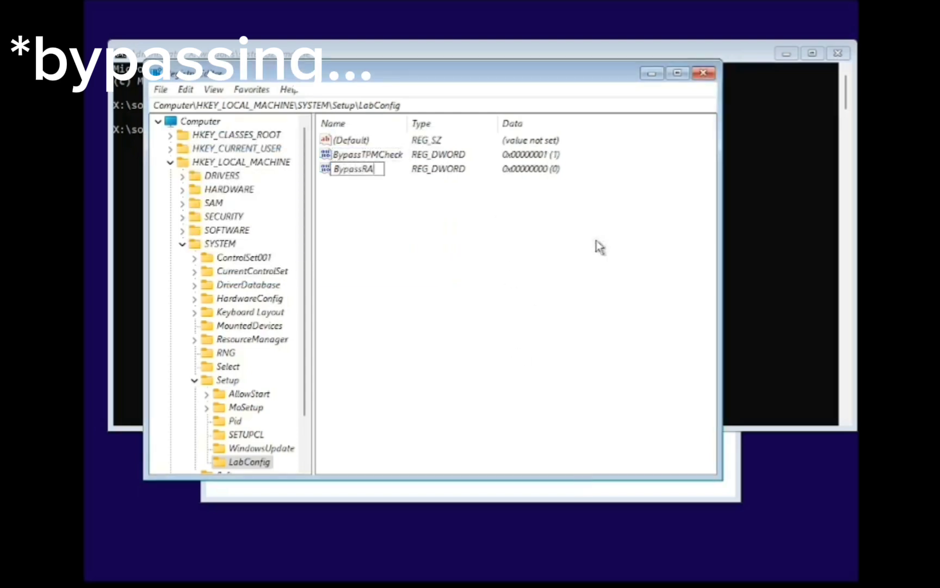
pyautogui.press('Return')
pyautogui.press('Return')
pyautogui.write('1')
pyautogui.press('Return')
pyautogui.hotkey('alt', 'F4')
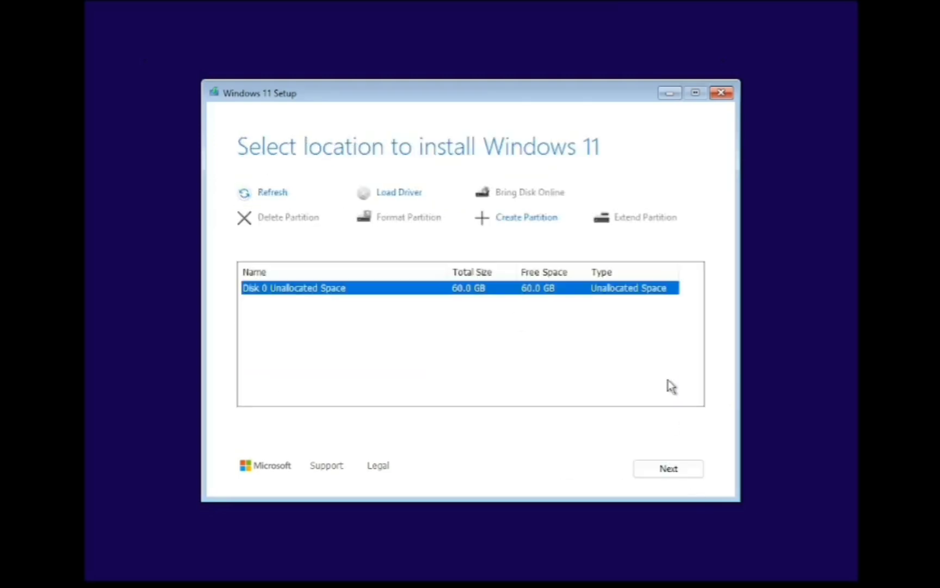
# - Install Windows 11 onto the 60 GB unallocated space on Disk 0
pyautogui.press('Return')
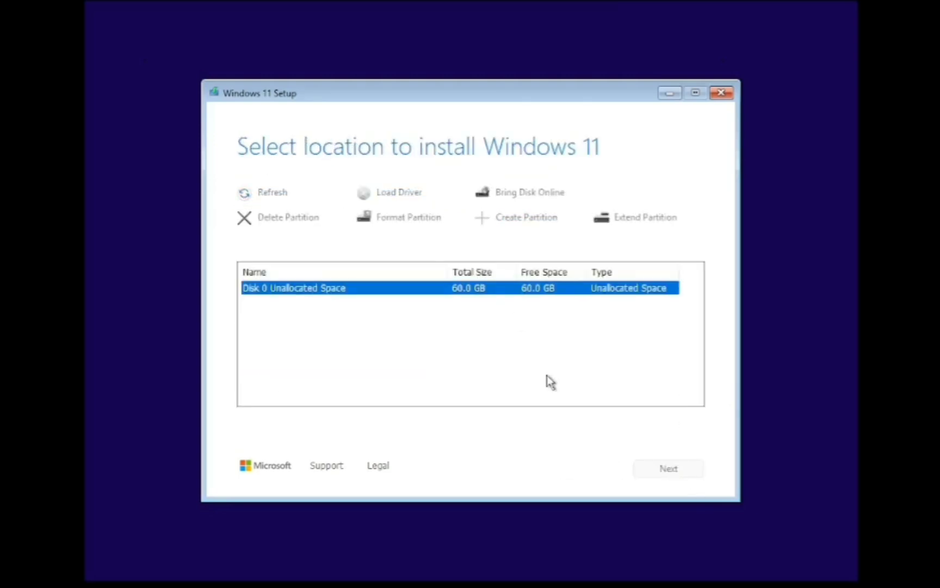
pyautogui.press('Return')
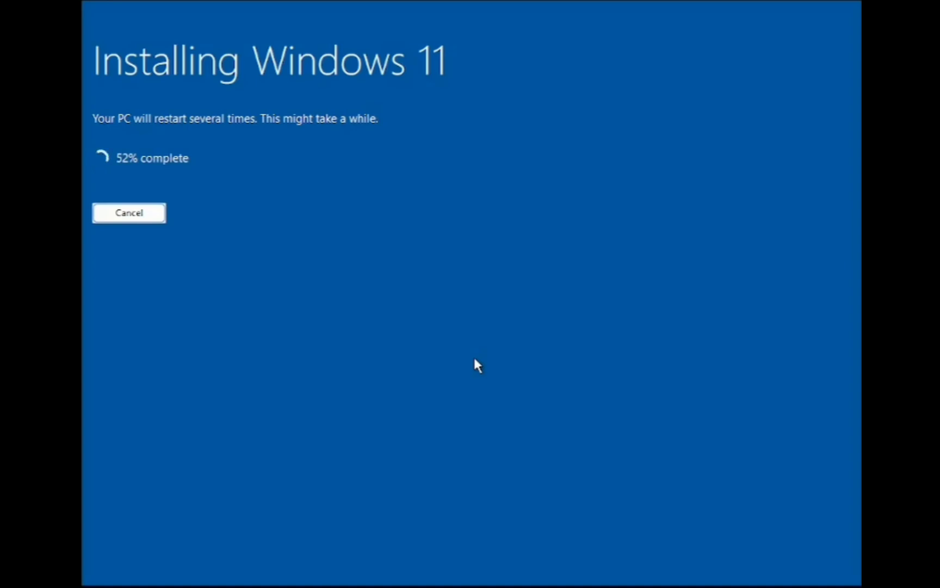
# - From a Shift+F10 command prompt, run ver, launch Notepad, and type 'windows 11 enterprise g :))'
pyautogui.hotkey('shift', 'F10')
pyautogui.write('ver')
pyautogui.press('Return')
pyautogui.write('notepad')
pyautogui.press('Return')
pyautogui.write('windows 11 enterprise g ')
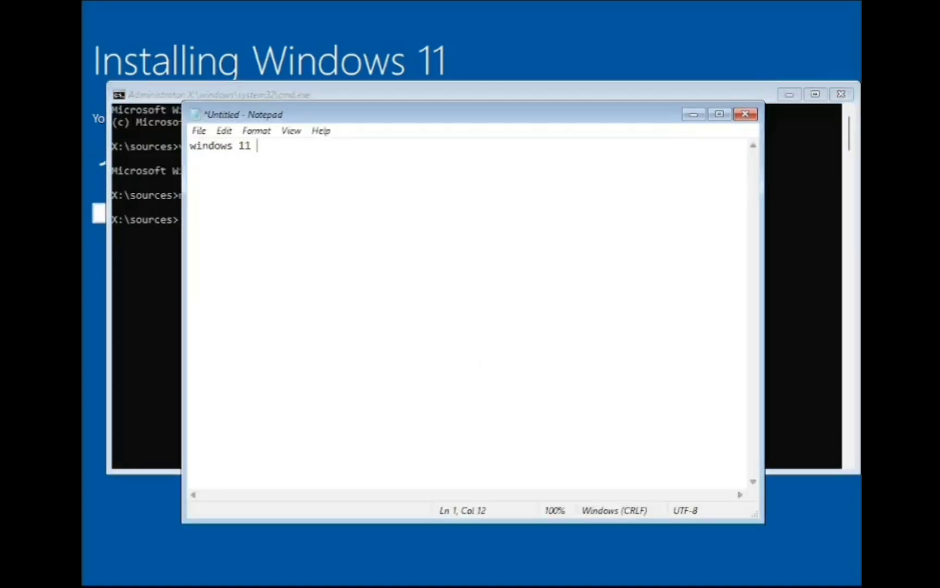
pyautogui.write(':))')
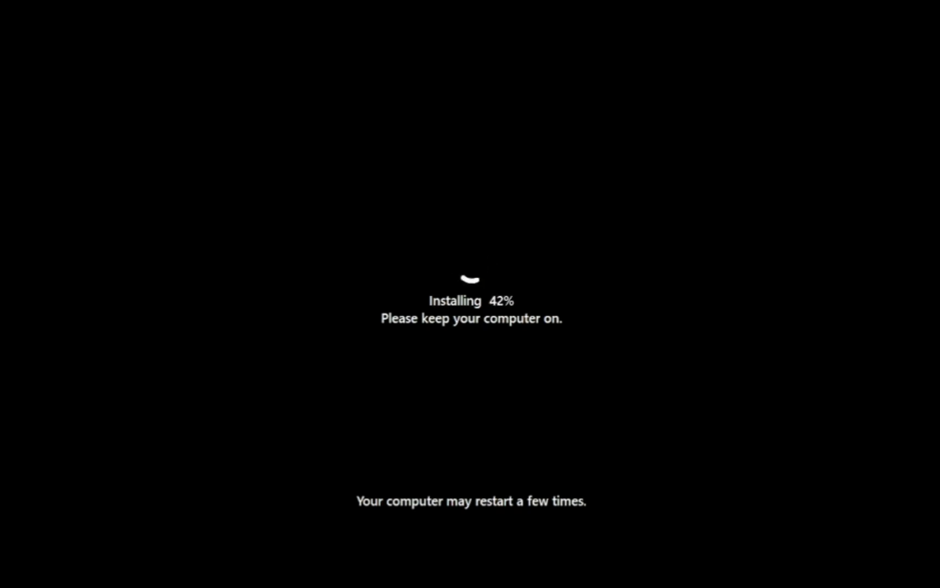
# - Check the installed Windows version with winver from a Shift+F10 command prompt
pyautogui.hotkey('shift', 'F10')
pyautogui.write('winver')
pyautogui.press('Return')
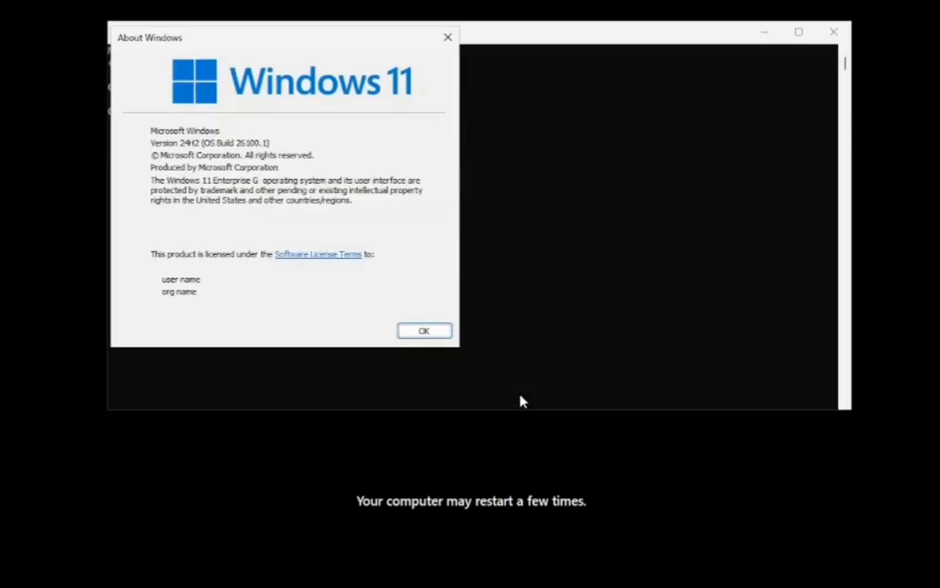
pyautogui.press('Return')
# - Through Notepad's Open dialog set to All Files, launch setup64 from CD Drive (D:)
pyautogui.write('notepad')
pyautogui.press('Return')
pyautogui.hotkey('ctrl', 'o')
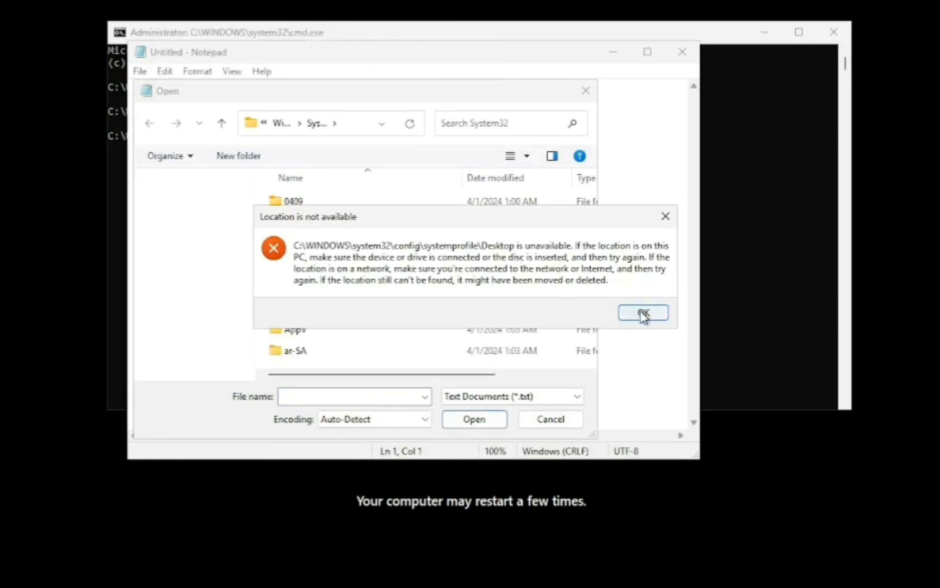
pyautogui.click(643, 313)
pyautogui.click(143, 204)
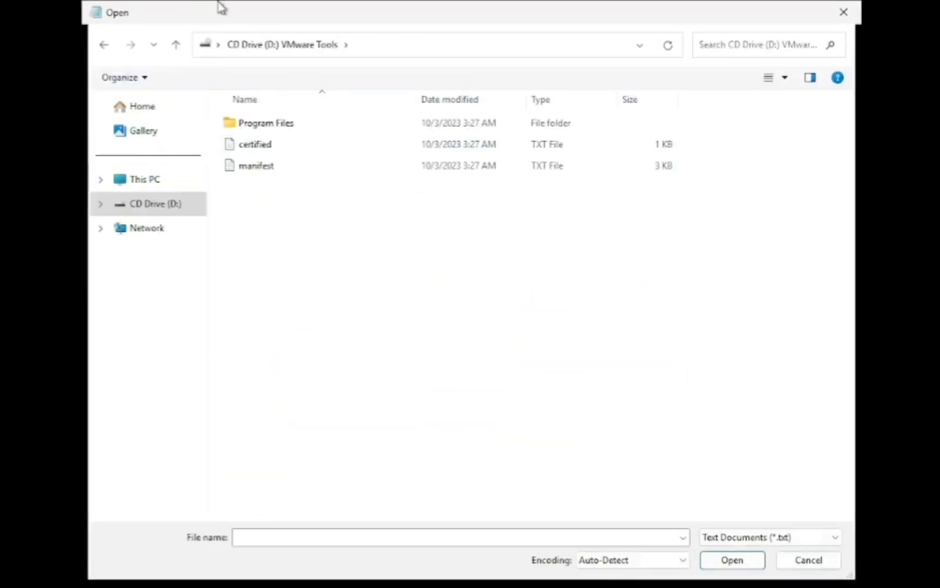
pyautogui.click(770, 537)
pyautogui.click(751, 560)
pyautogui.doubleClick(267, 249)
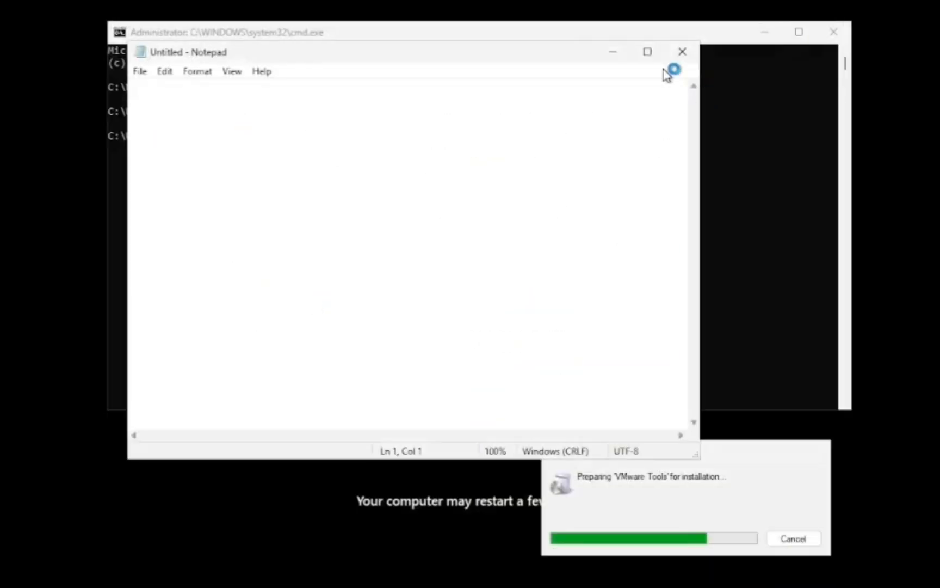
# - Close Notepad and continue VMware Tools setup with the default setup type
pyautogui.hotkey('alt', 'F4')
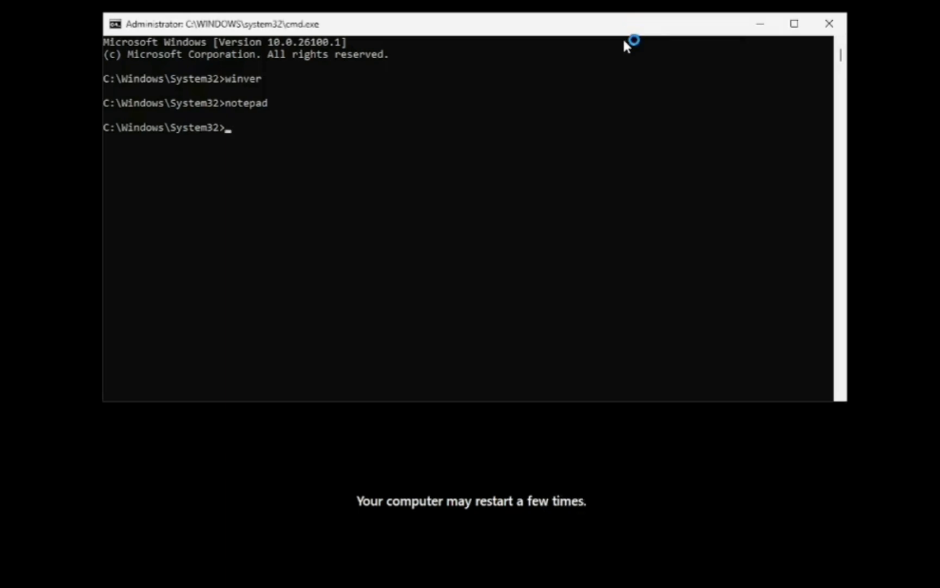
pyautogui.click(549, 419)
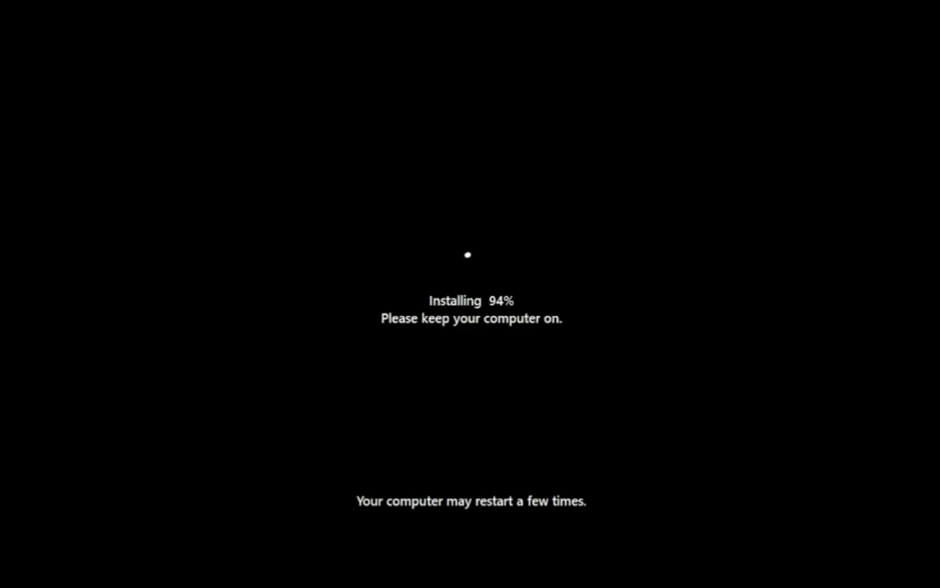
pyautogui.press('shift')
pyautogui.press('shift')
pyautogui.press('shift')
pyautogui.press('shift')
pyautogui.press('shift')
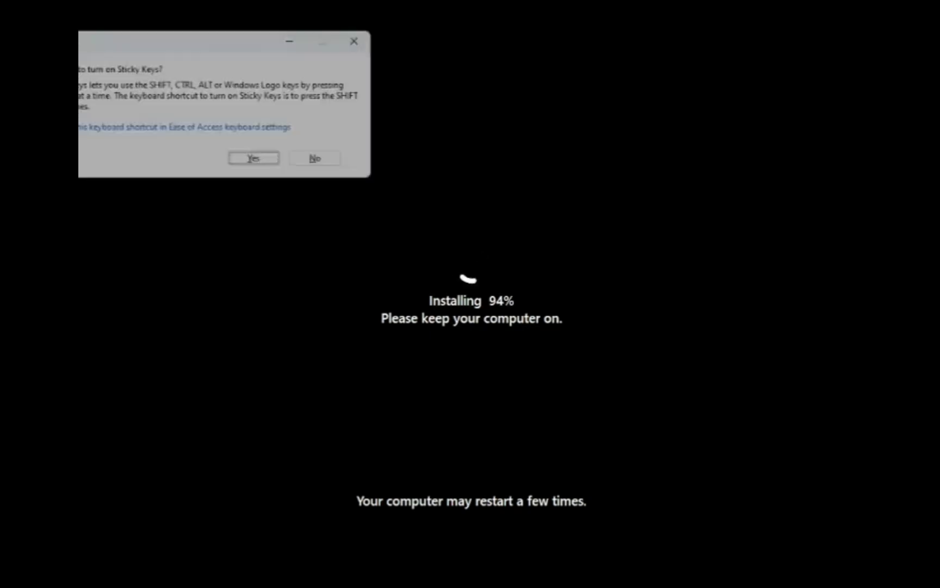
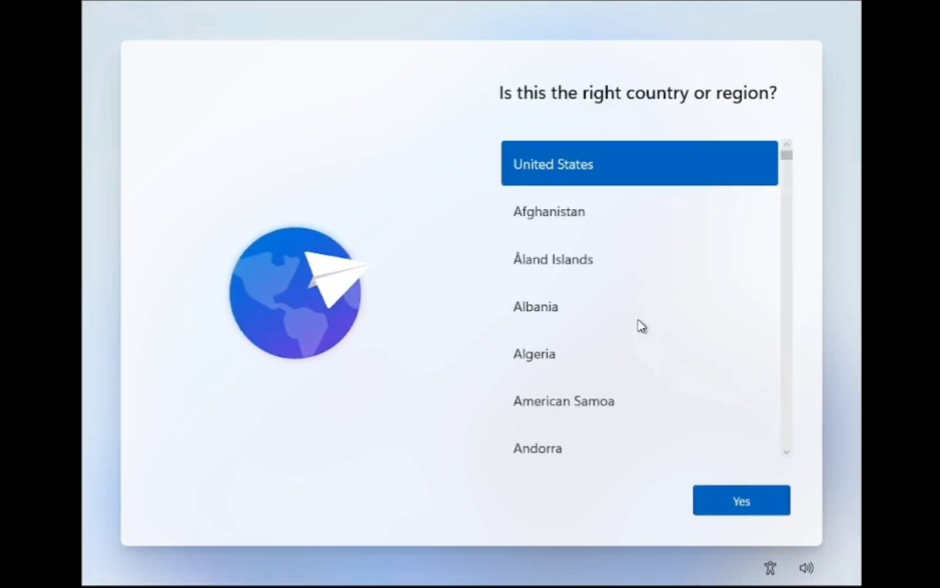
# - Choose Vietnam as the Windows setup country or region
pyautogui.moveTo(787, 153); pyautogui.dragTo(789, 441)
pyautogui.write('vi')
pyautogui.click(735, 507)
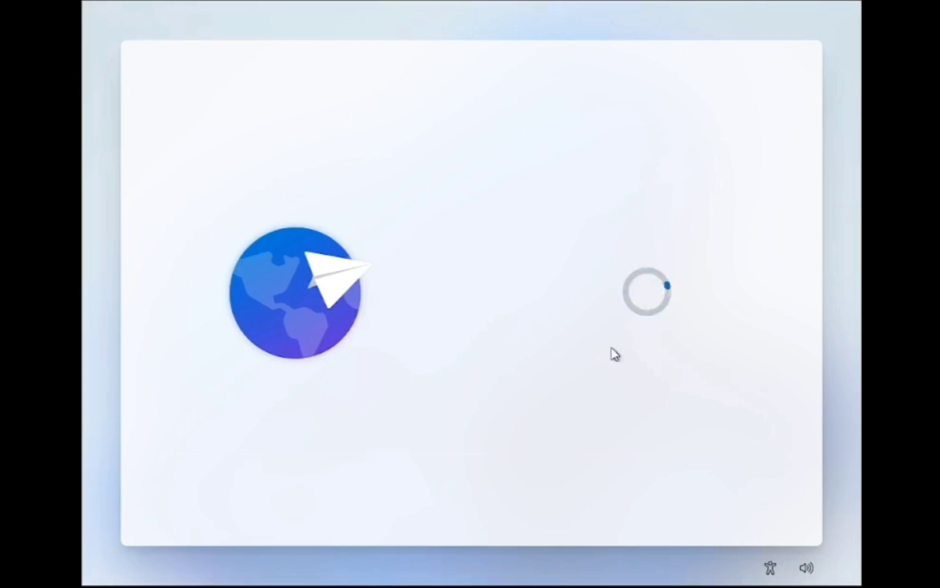
# - Launch d:\setup from a Shift+F10 command prompt, accept the keyboard layout, and close the prompt
pyautogui.hotkey('shift', 'F10')
pyautogui.write('d:\\setup')
pyautogui.press('Return')
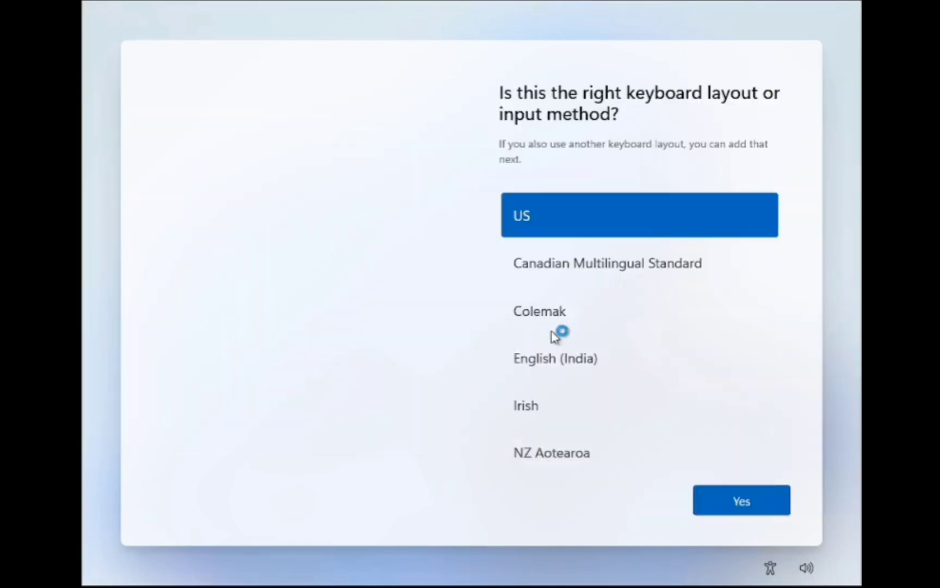
pyautogui.click(713, 506)
pyautogui.hotkey('alt', 'Tab')
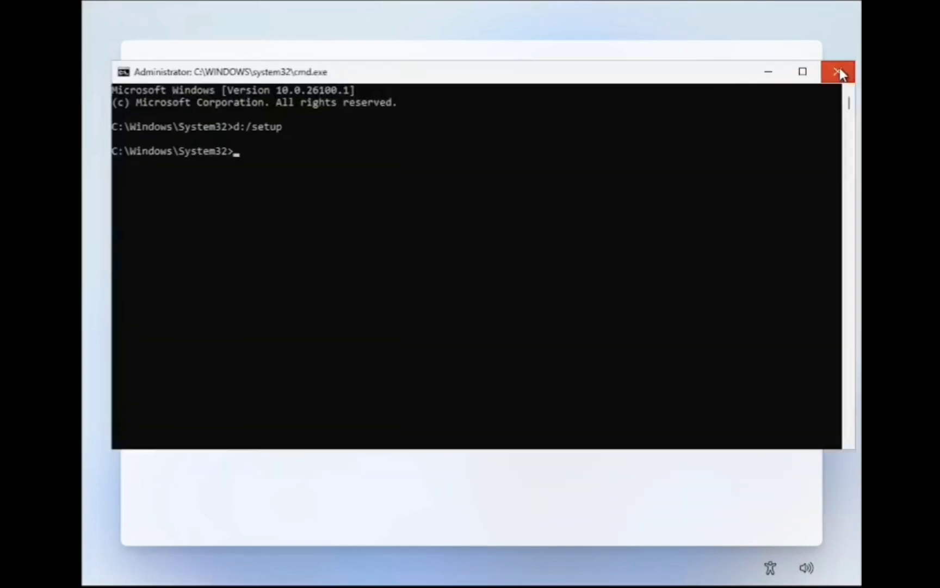
pyautogui.click(834, 73)
pyautogui.hotkey('alt', 'Tab')
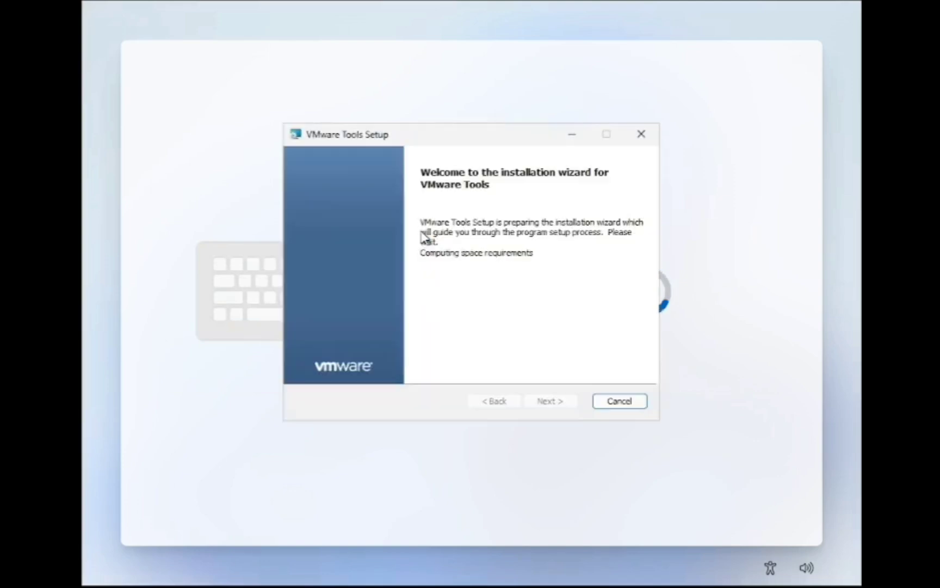
# - Install VMware Tools through to Finish and postpone the restart
pyautogui.click(549, 400)
pyautogui.click(556, 401)
pyautogui.press('Return')
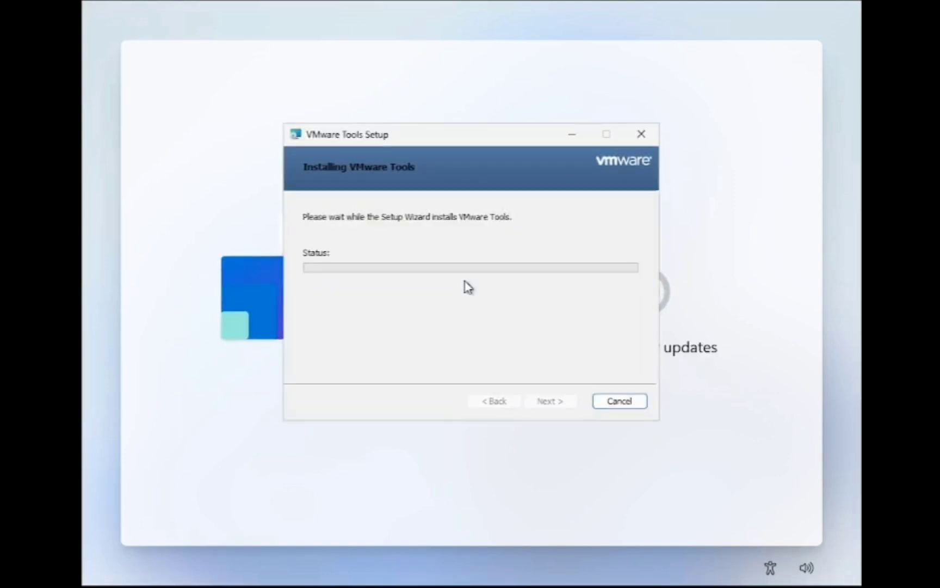
pyautogui.click(478, 318)
pyautogui.click(430, 319)
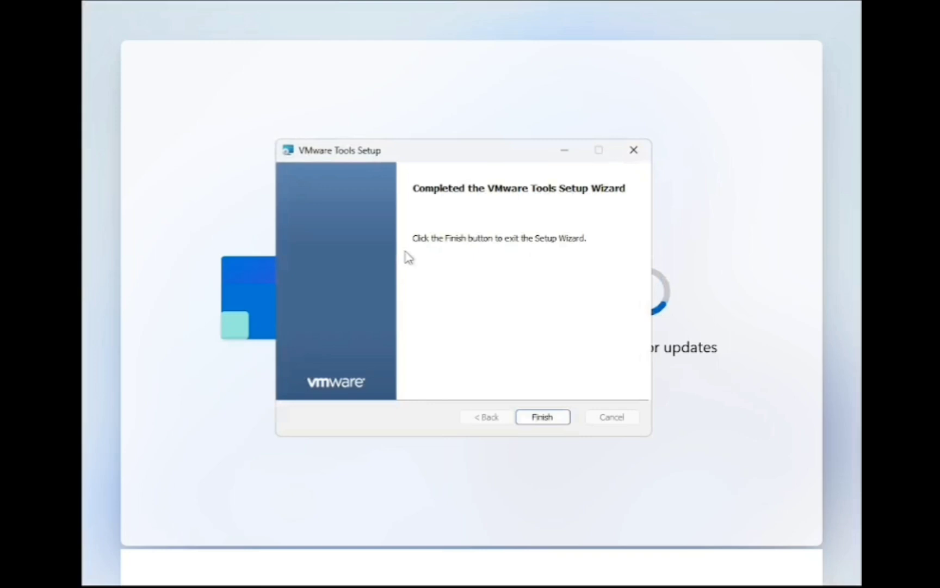
pyautogui.click(542, 416)
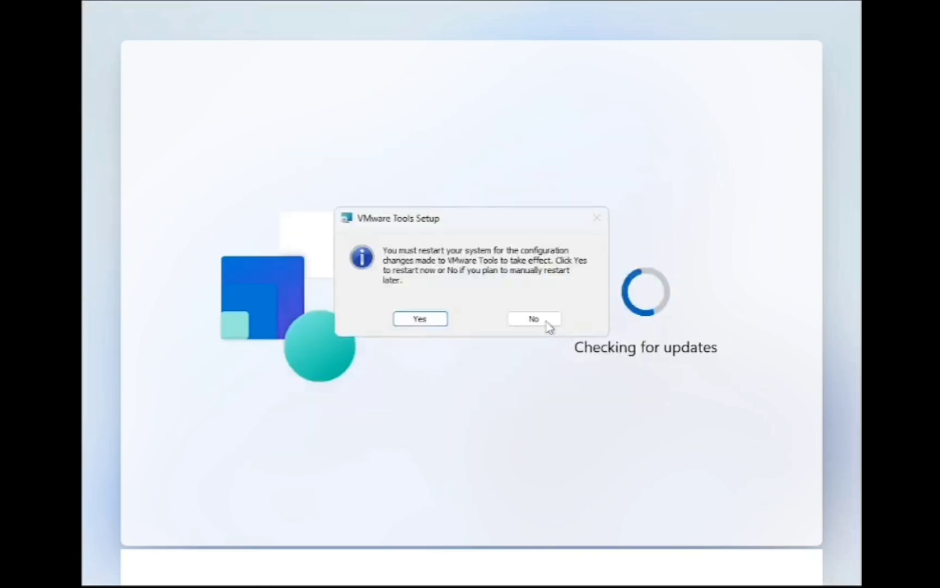
pyautogui.click(546, 325)
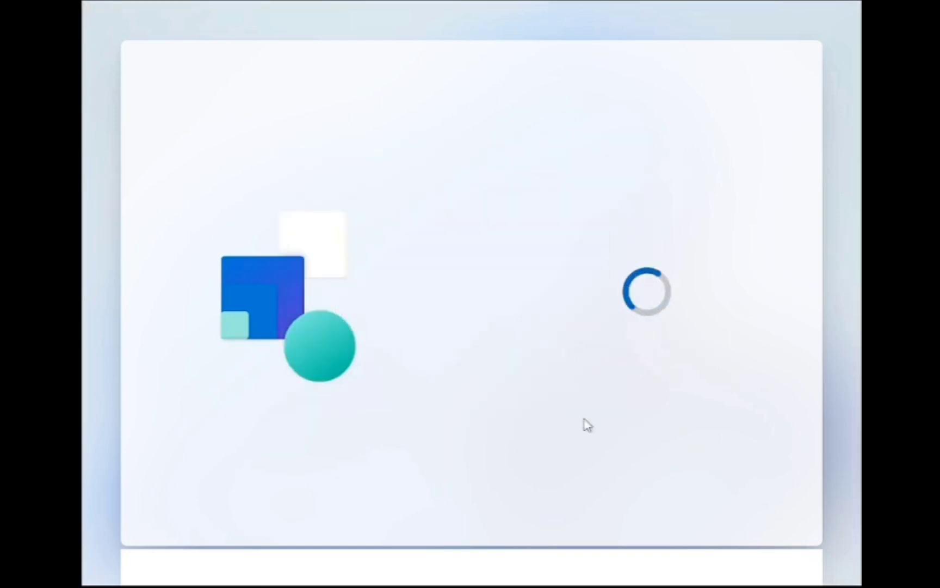
# - Name the local account 'Windows11Enterprise', set its password and answer the first security question
pyautogui.write('Windows11Enterprise')
pyautogui.press('Return')
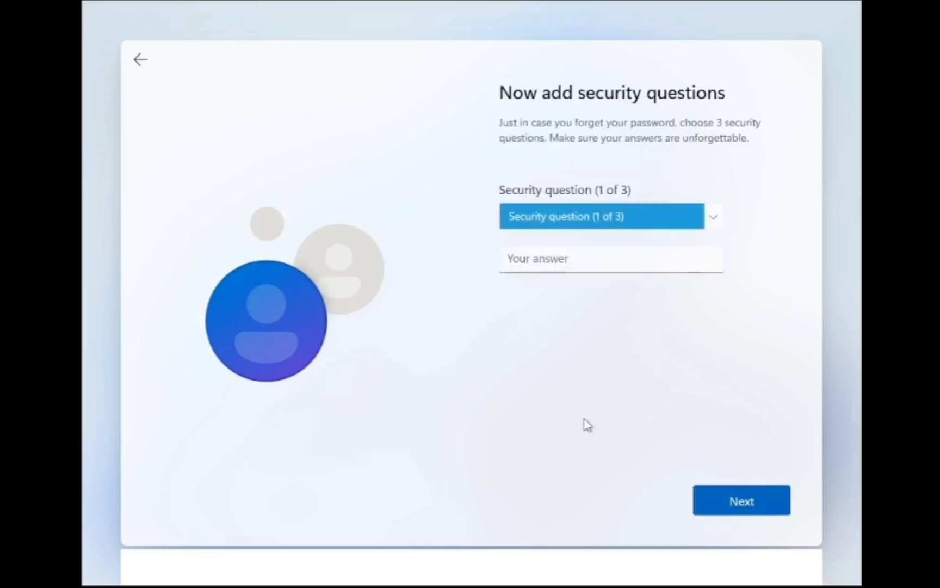
pyautogui.press('Down')
pyautogui.press('Tab')
pyautogui.press('Return')
# - Answer the childhood-nickname and first-school security questions and accept the privacy settings
pyautogui.press('Down')
pyautogui.press('Tab')
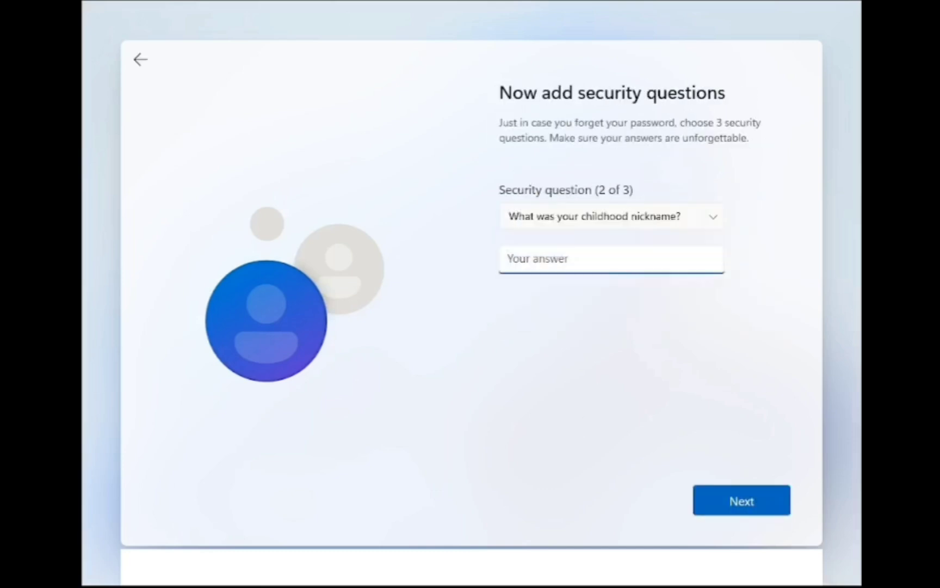
pyautogui.write('I dont have a childhood')
pyautogui.press('Return')
pyautogui.press('Down')
pyautogui.press('Tab')
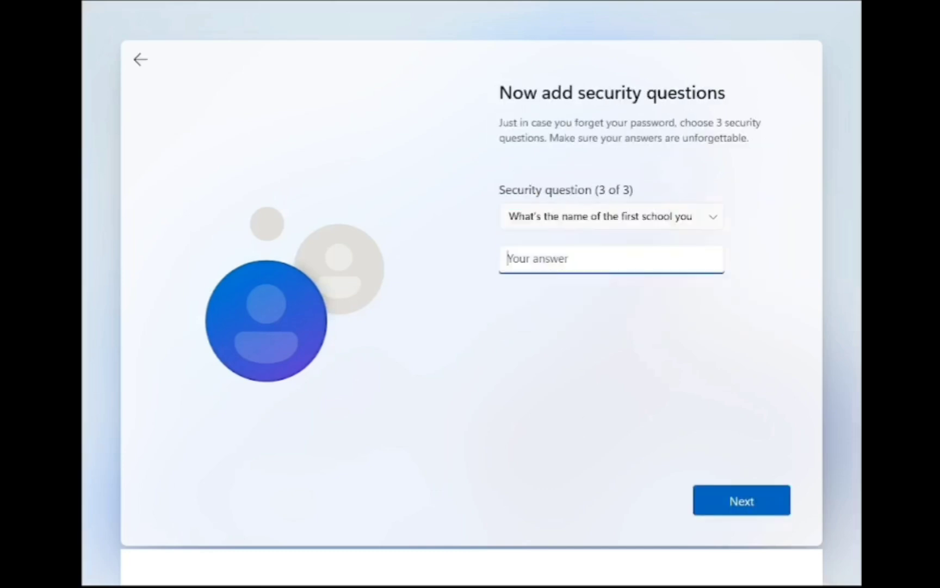
pyautogui.write('I ha')
pyautogui.press('Return')
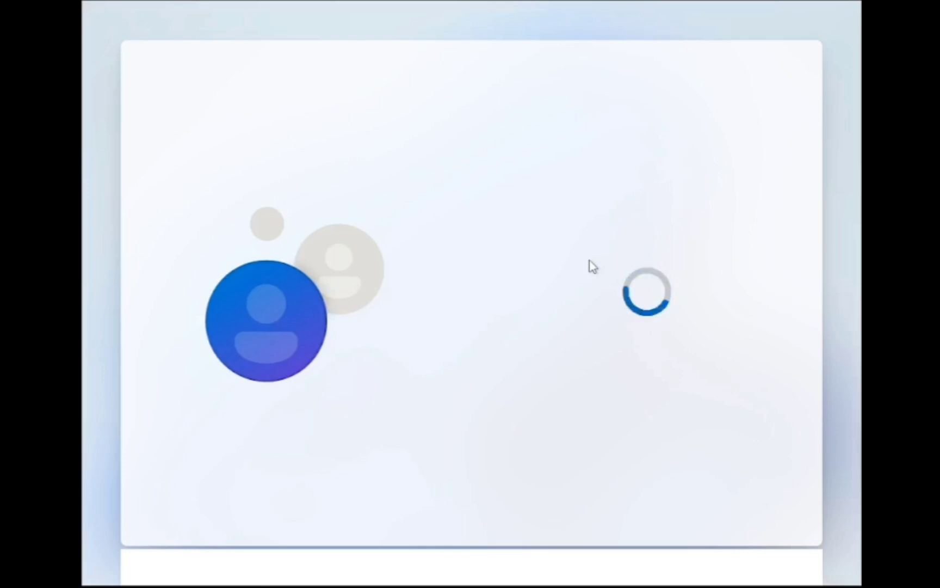
pyautogui.press('Return')
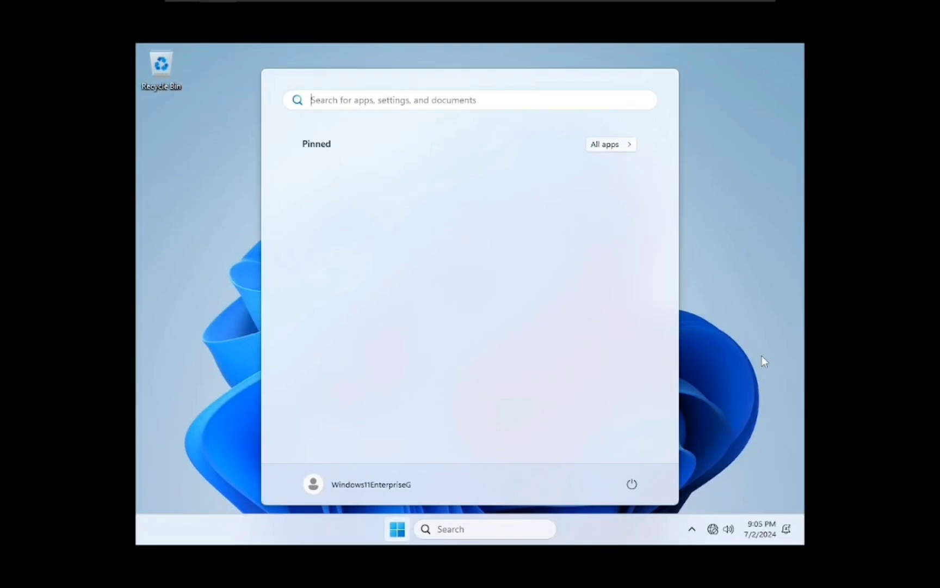
# - Connect the VM's network adapter via Player > Removable Devices > Network Adapter > Connect
pyautogui.click(726, 293)
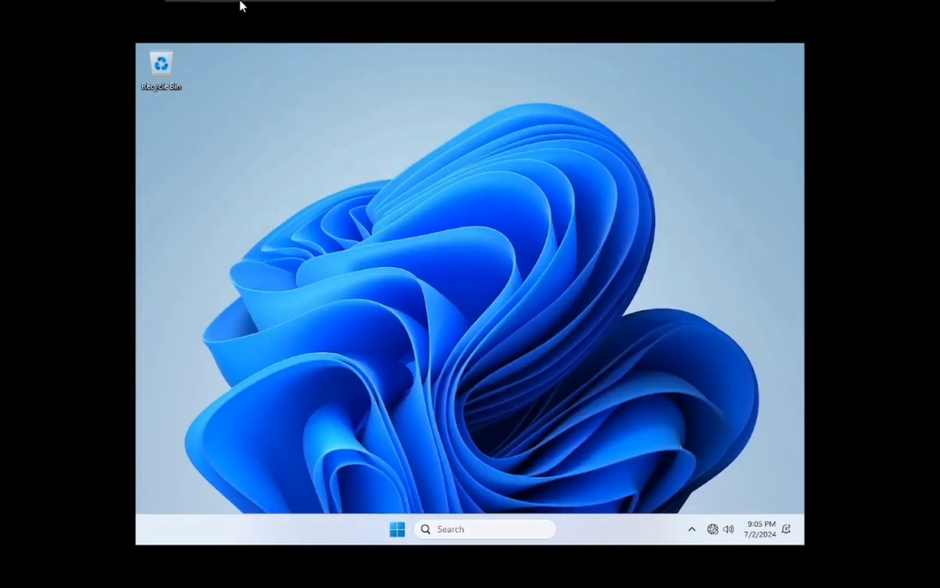
pyautogui.moveTo(241, 5)
pyautogui.click(212, 9)
pyautogui.moveTo(250, 61)
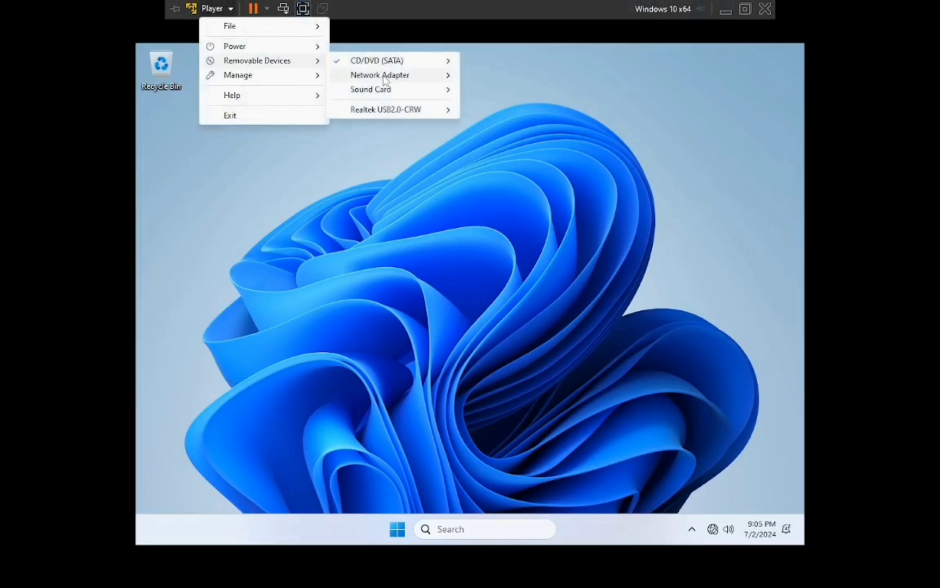
pyautogui.moveTo(384, 76)
pyautogui.click(511, 76)
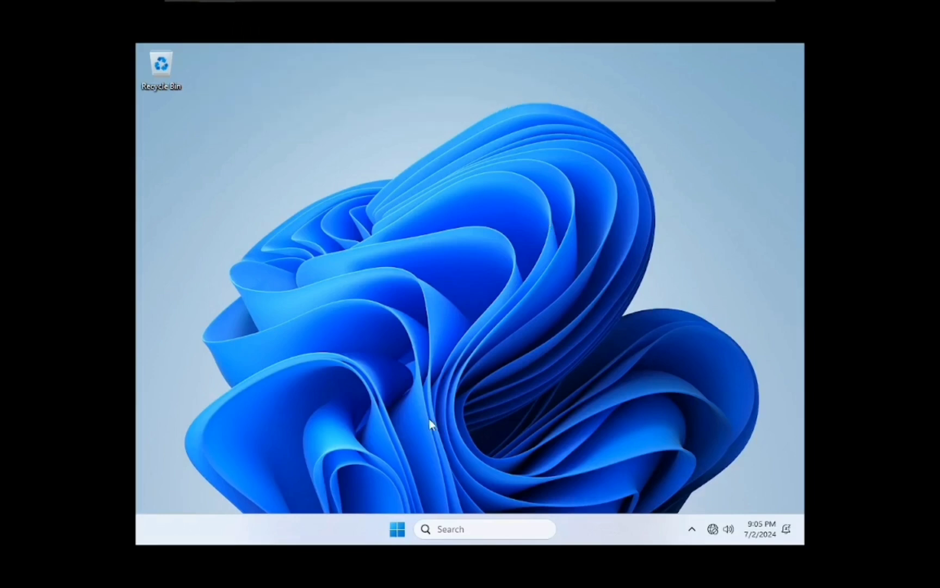
pyautogui.click(403, 535)
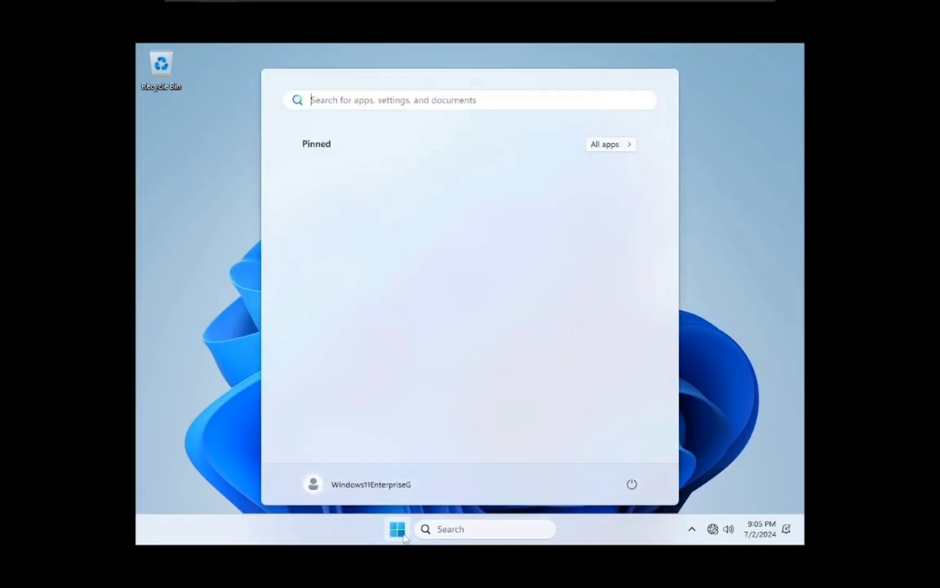
pyautogui.click(718, 261)
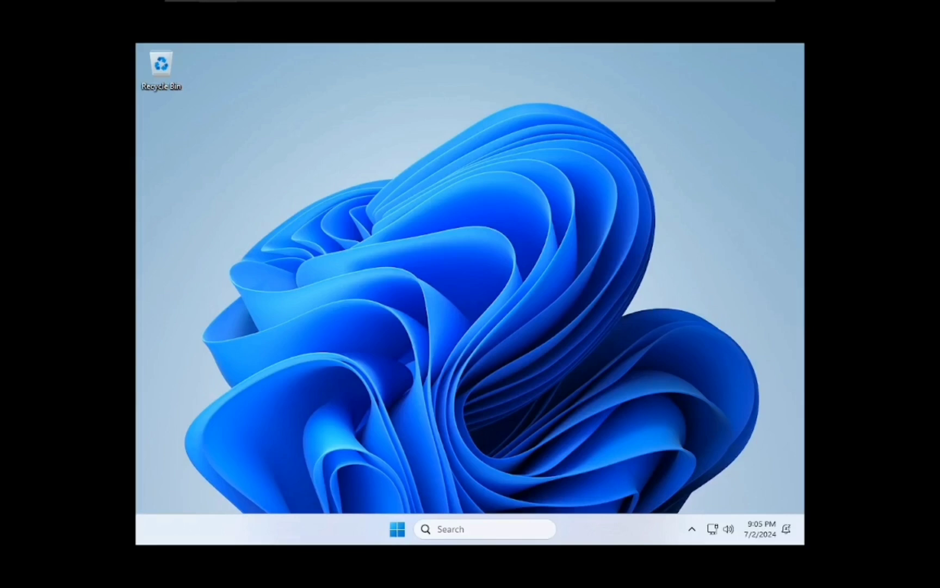
# - Switch the guest display resolution to 1440 × 900 in Display settings and keep the change
pyautogui.rightClick(460, 201)
pyautogui.click(520, 312)
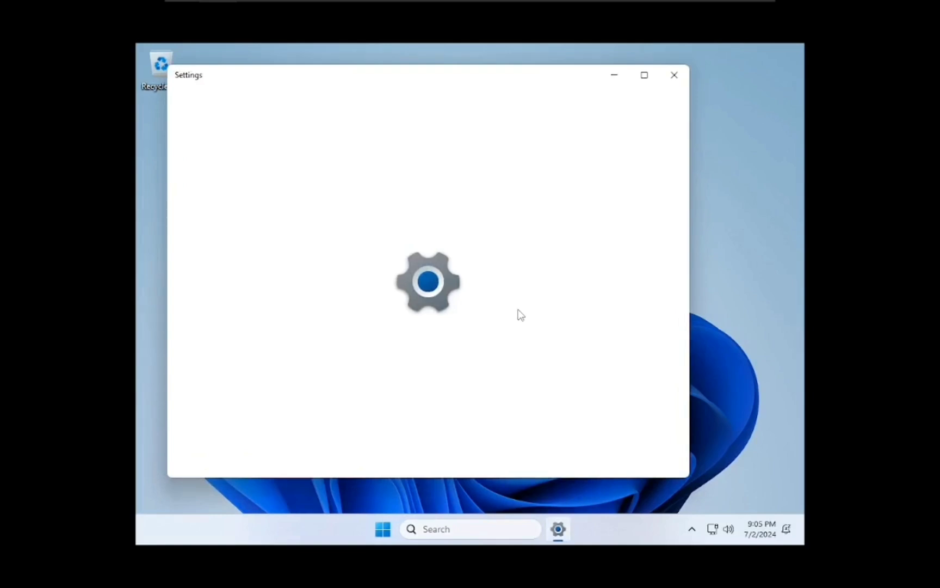
pyautogui.scroll(-3, 593, 354)
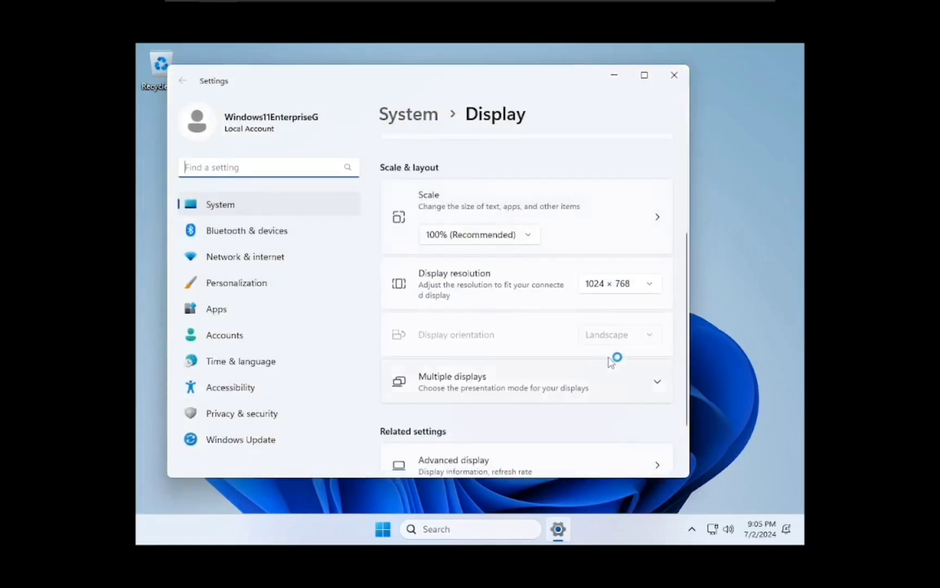
pyautogui.click(644, 281)
pyautogui.scroll(2, 625, 234)
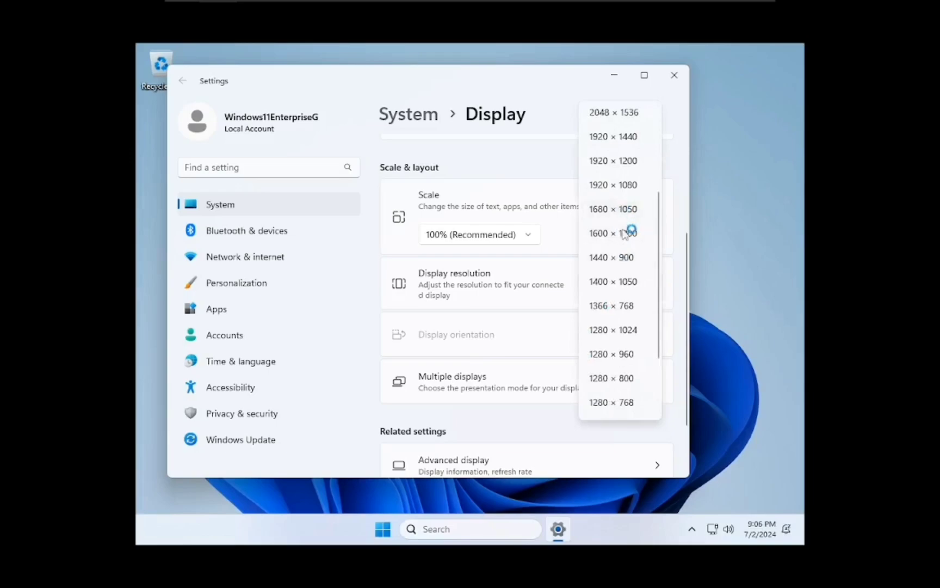
pyautogui.click(623, 257)
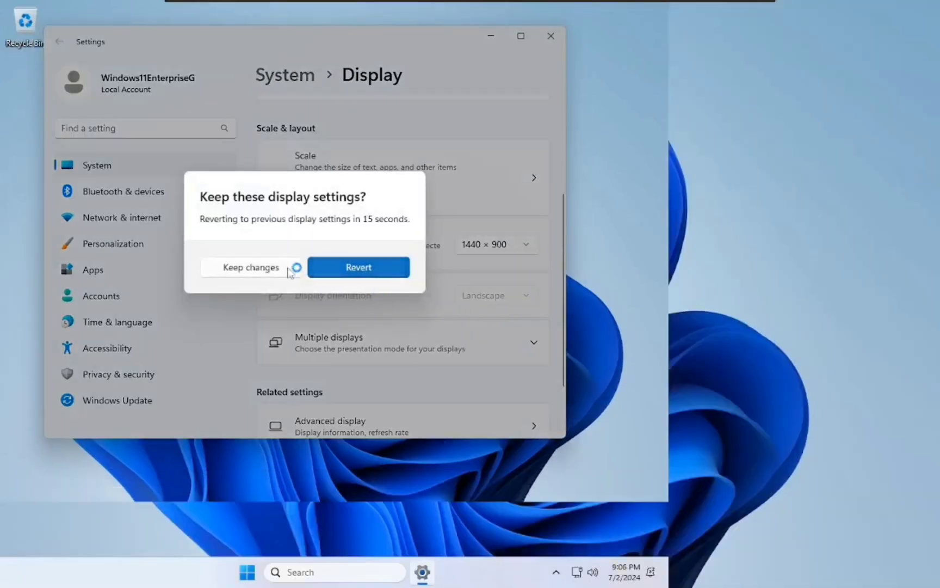
pyautogui.click(288, 269)
pyautogui.click(550, 35)
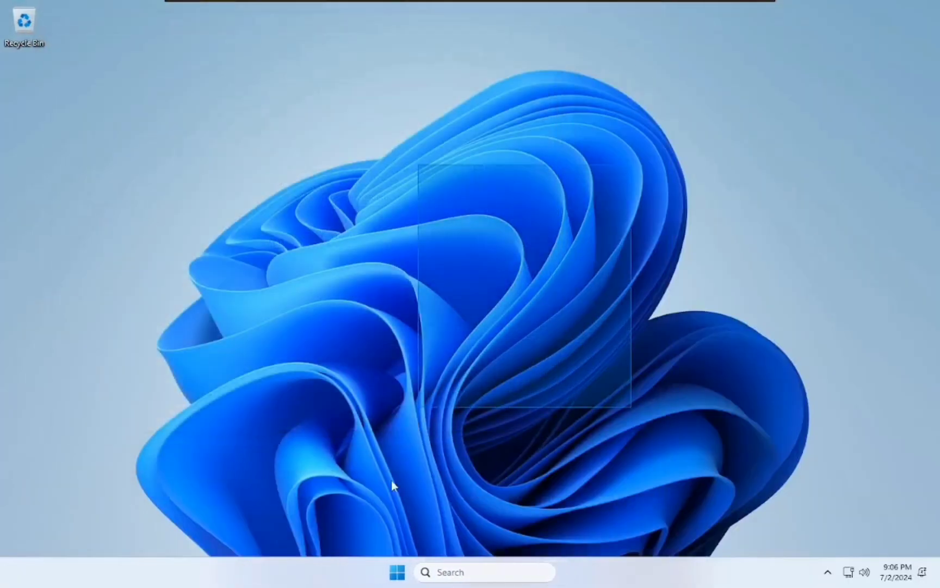
# - Browse the Start menu's All apps list, including Accessibility, and briefly look at File Explorer
pyautogui.press('super')
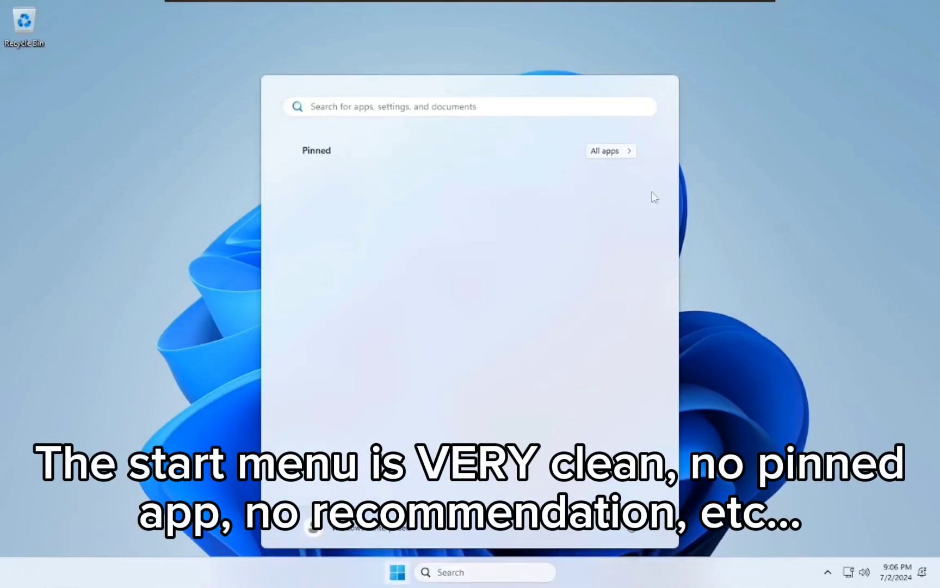
pyautogui.click(609, 151)
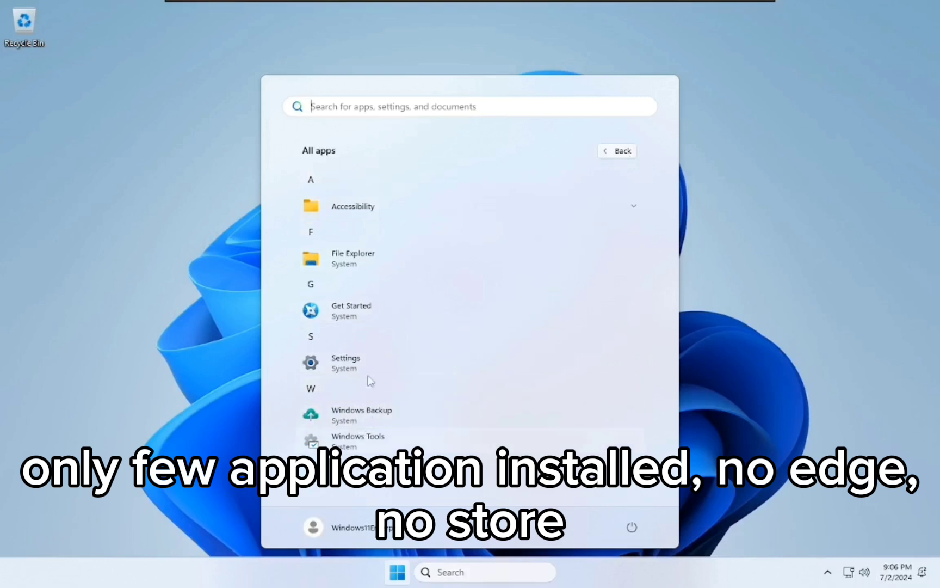
pyautogui.click(583, 216)
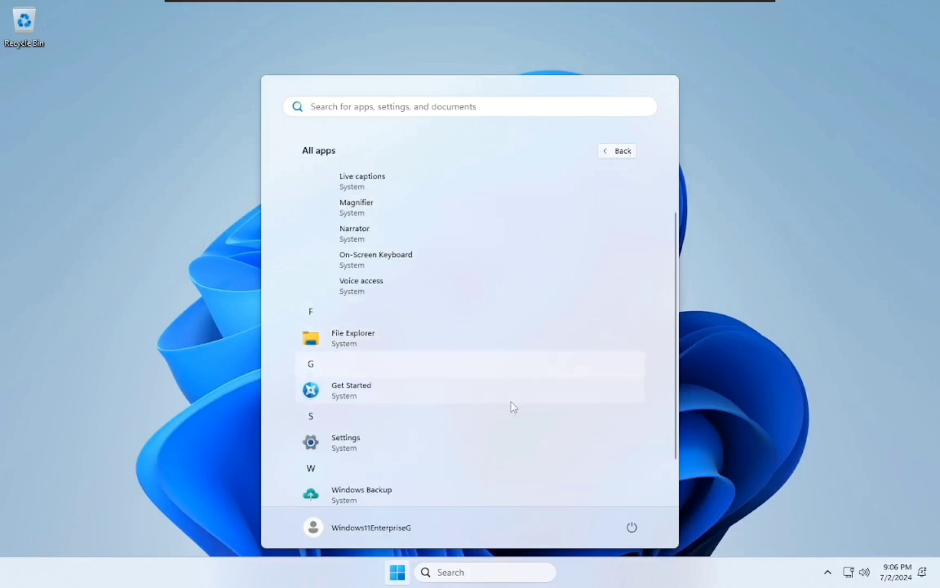
pyautogui.click(724, 284)
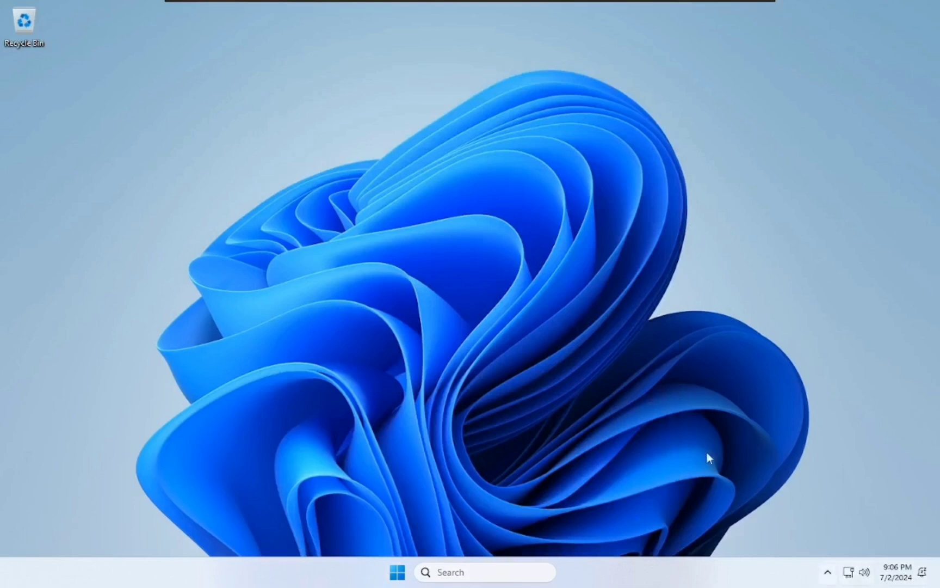
pyautogui.press('super+e')
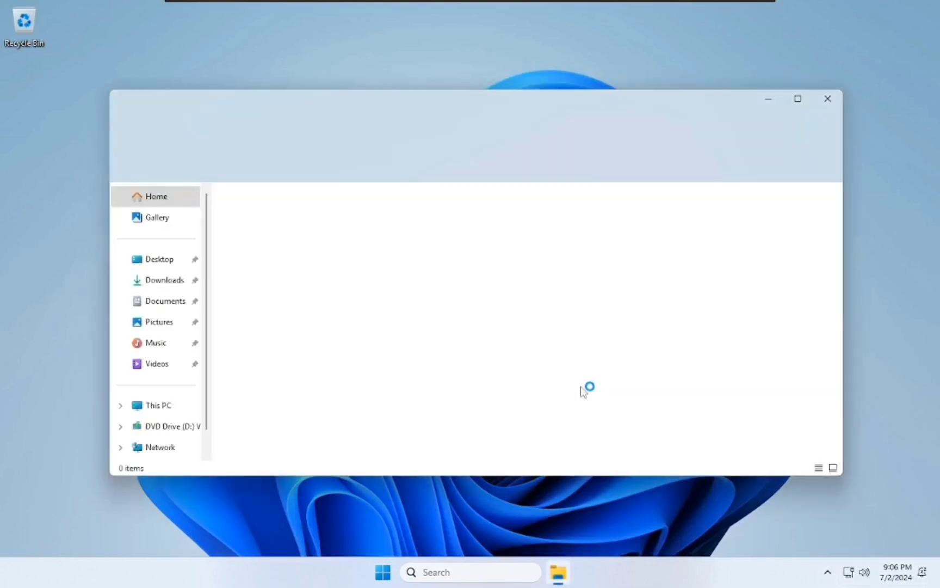
pyautogui.moveTo(454, 123); pyautogui.dragTo(412, 115)
pyautogui.scroll(-1, 152, 400)
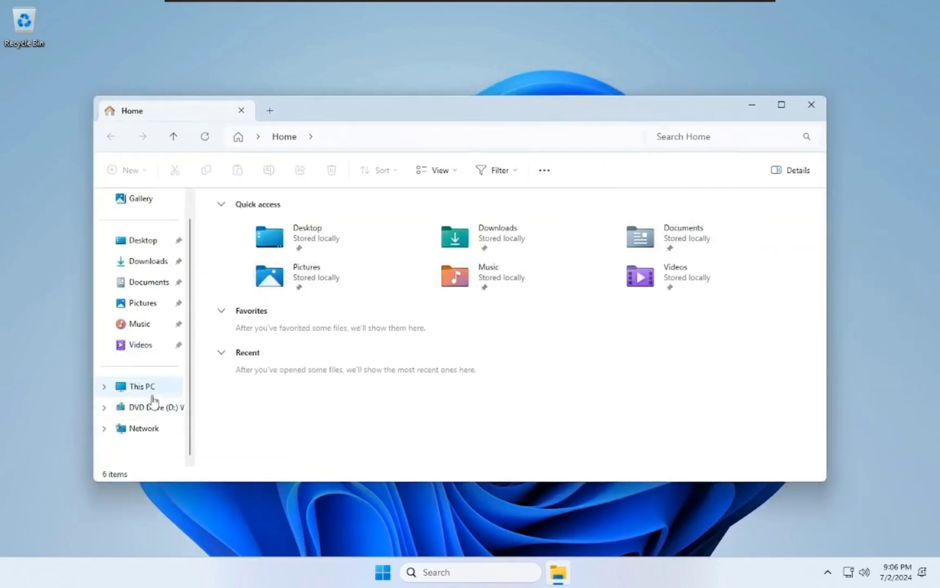
pyautogui.scroll(1, 152, 400)
pyautogui.click(811, 107)
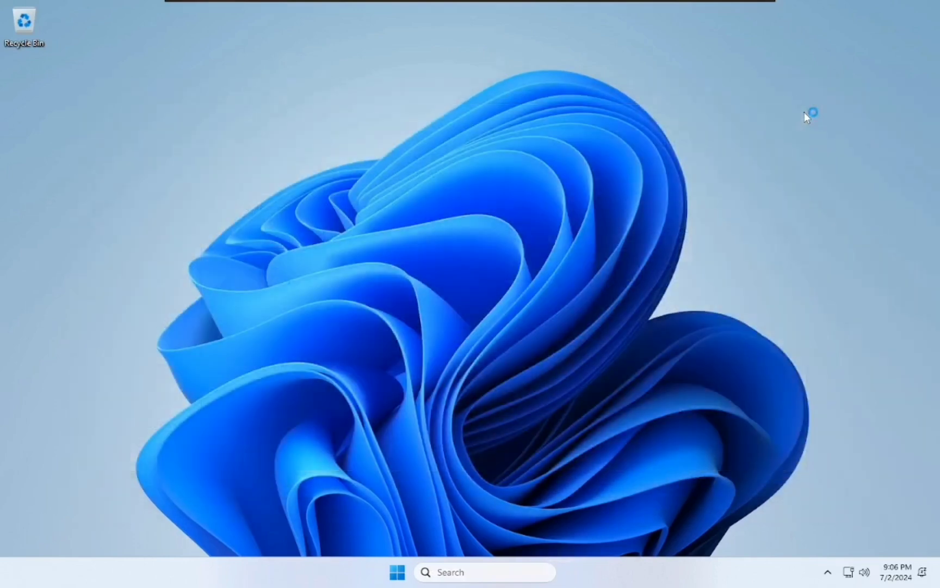
# - Confirm version 24H2 (build 26100.1) with winver, then open File Explorer at This PC
pyautogui.press('super+r')
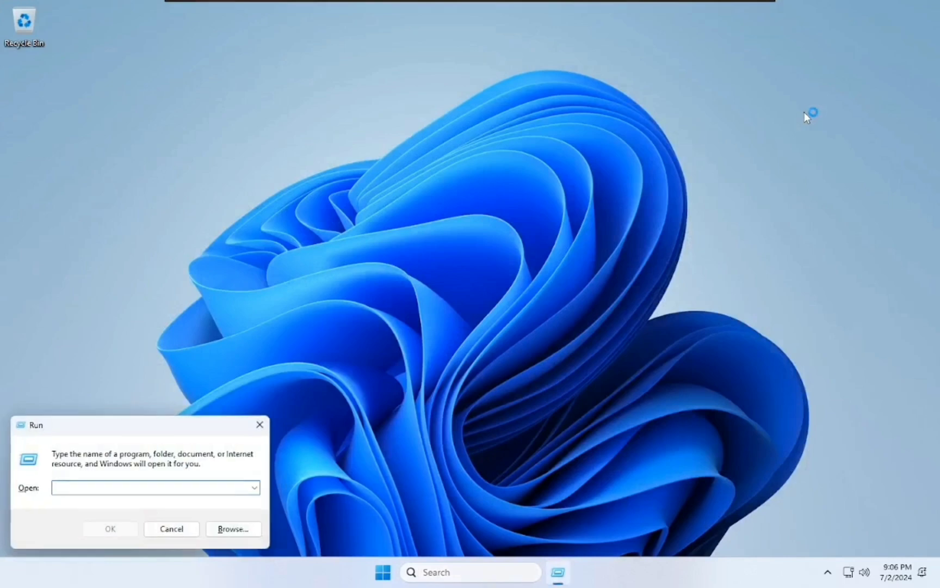
pyautogui.write('winver')
pyautogui.press('Return')
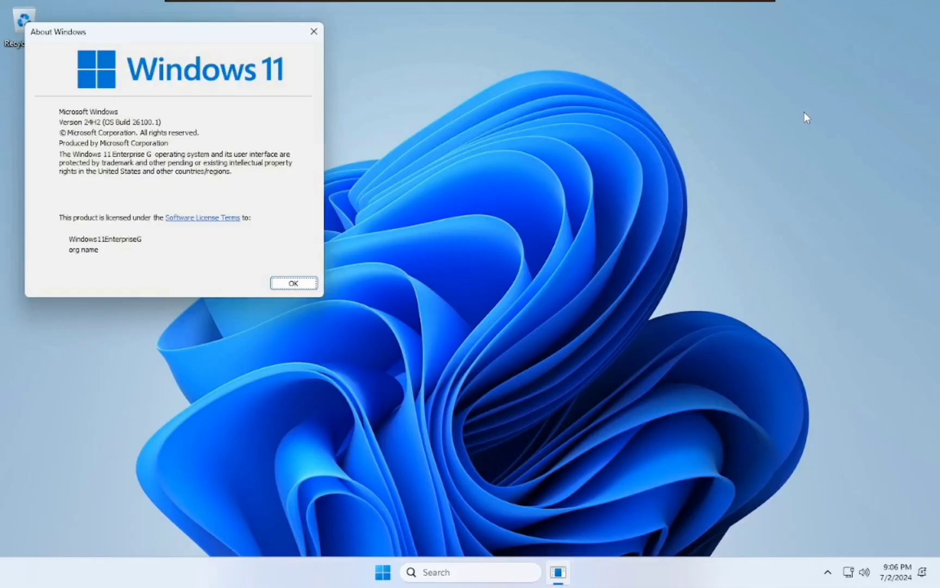
pyautogui.press('Return')
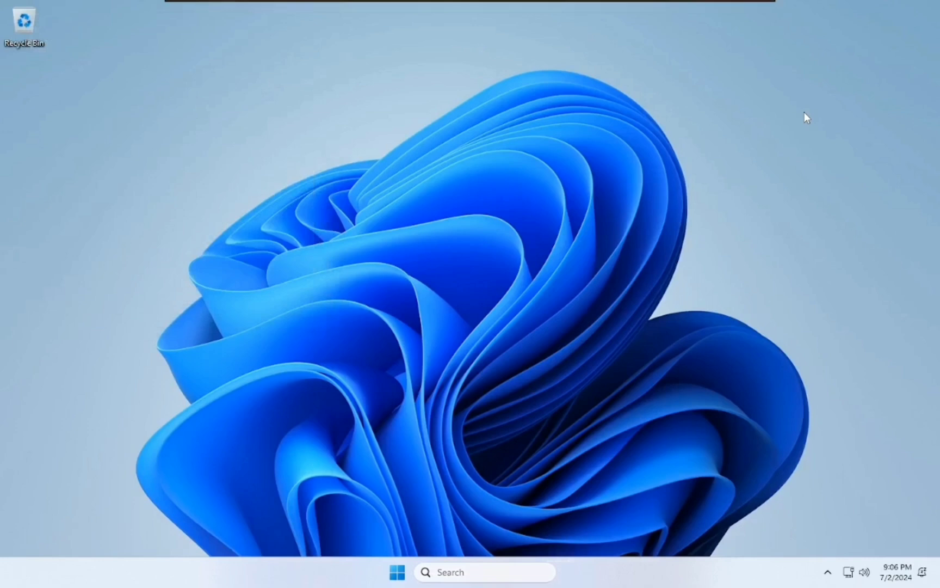
pyautogui.press('super+e')
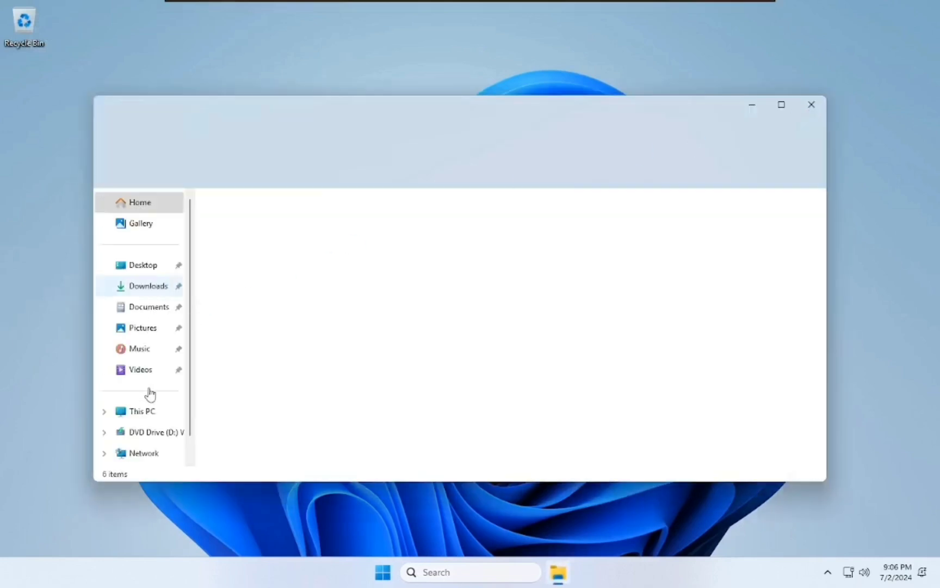
pyautogui.click(143, 412)
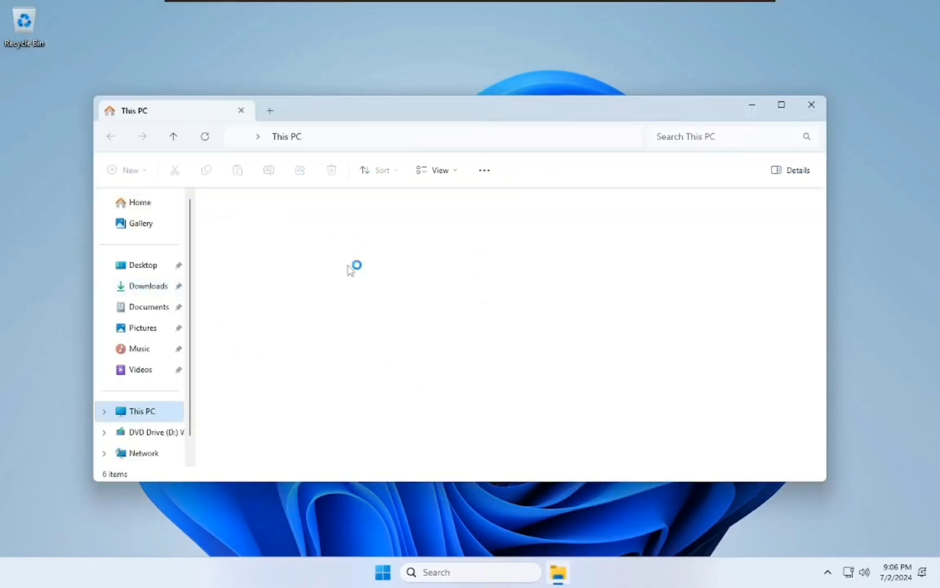
# - Check the Local Disk (C:) properties, which show 6.24 GB used of 59.2 GB
pyautogui.click(315, 240)
pyautogui.rightClick(315, 238)
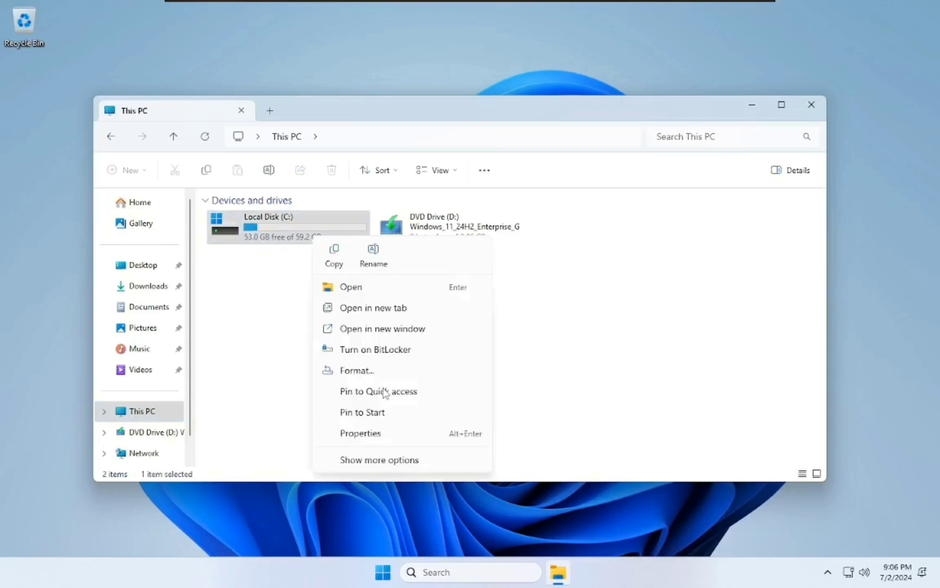
pyautogui.click(406, 436)
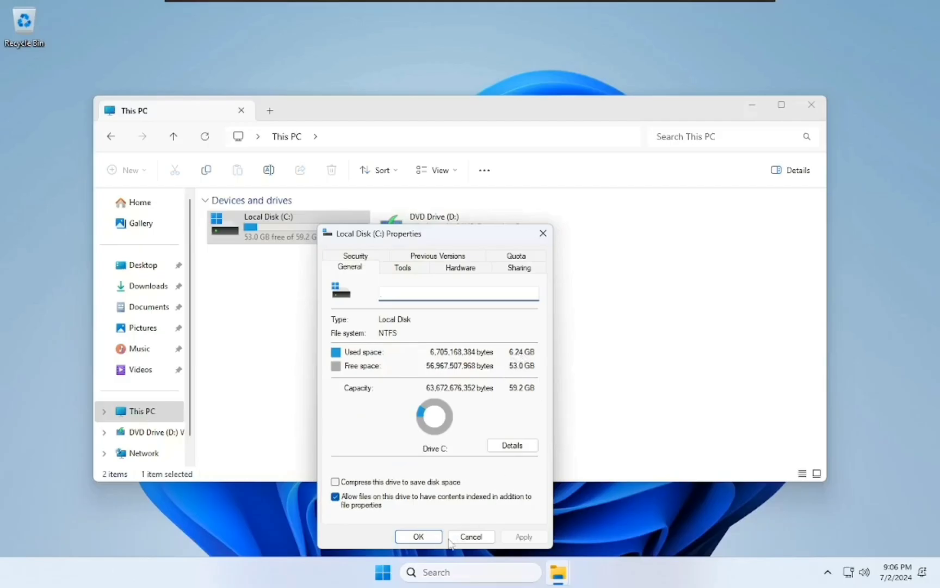
pyautogui.click(431, 537)
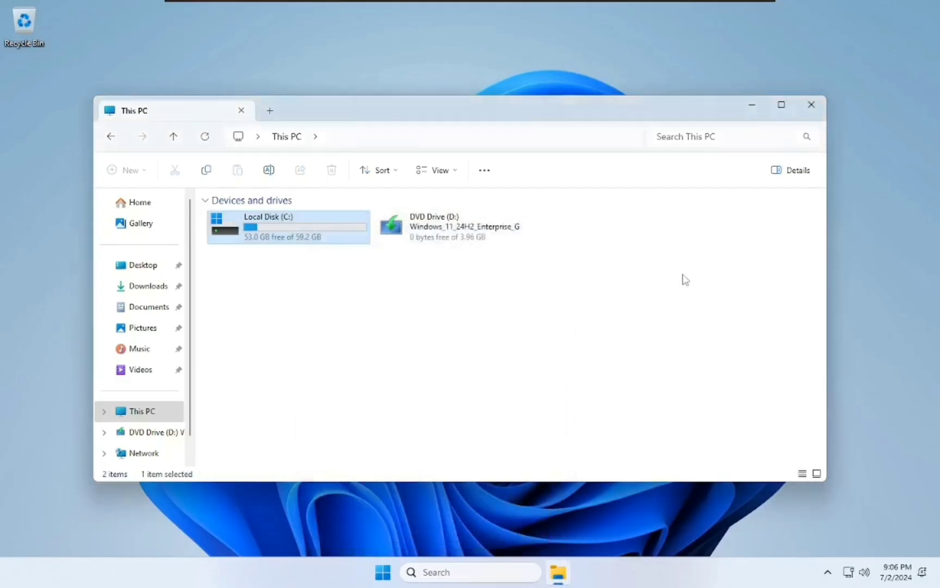
pyautogui.click(810, 109)
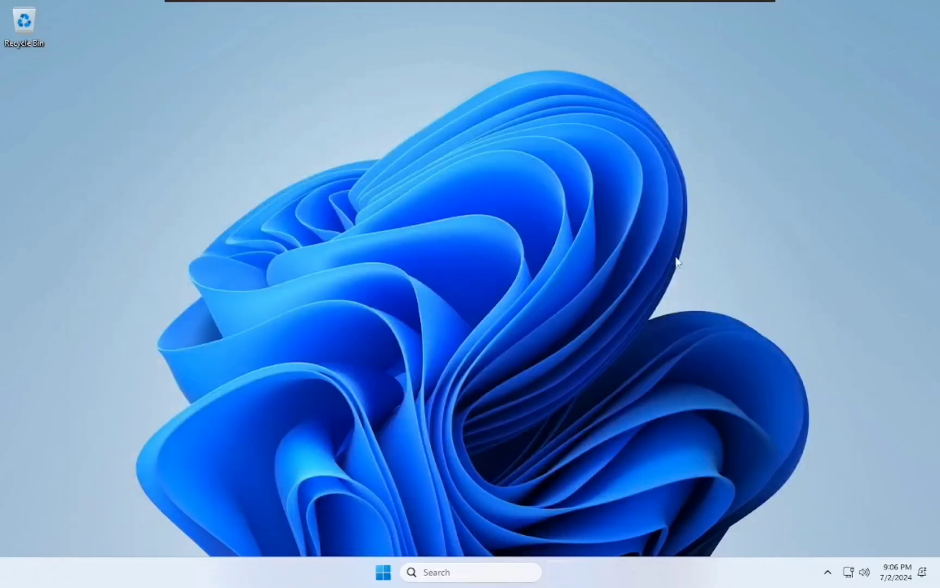
pyautogui.click(397, 571)
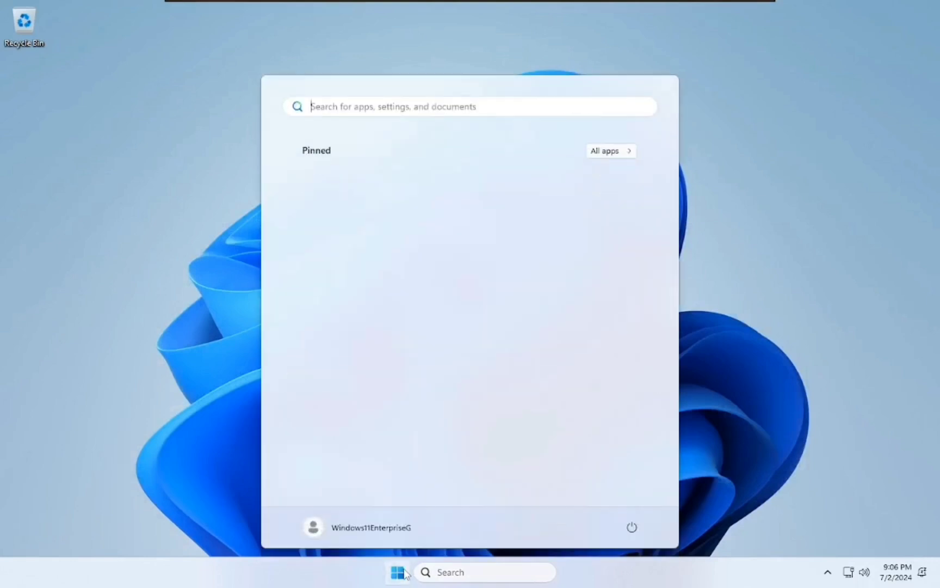
pyautogui.press('Escape')
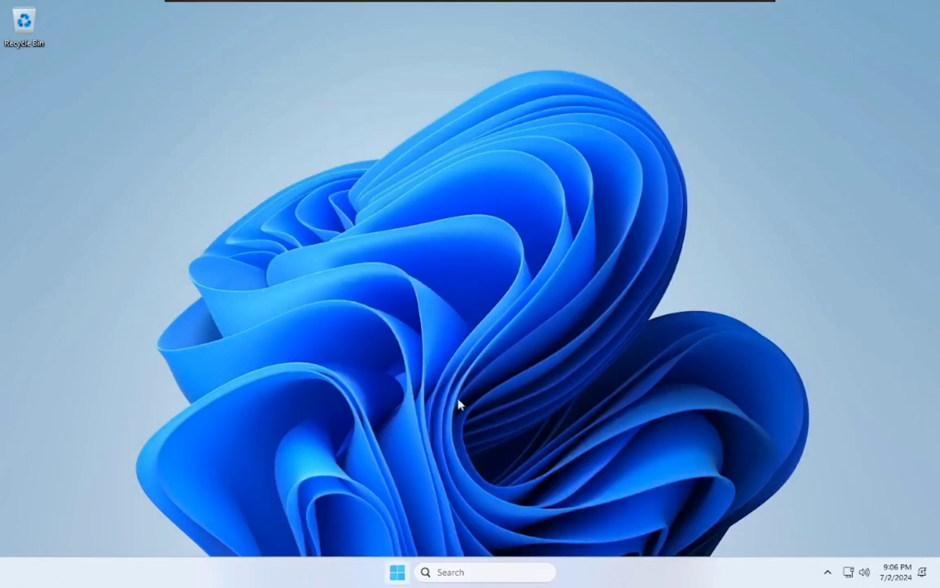
pyautogui.press('super')
pyautogui.click(627, 151)
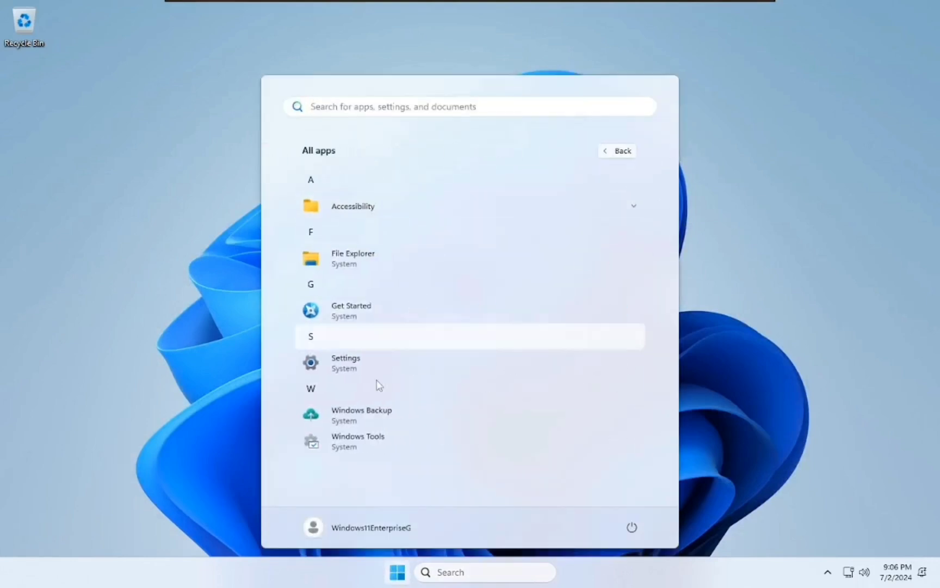
pyautogui.click(361, 364)
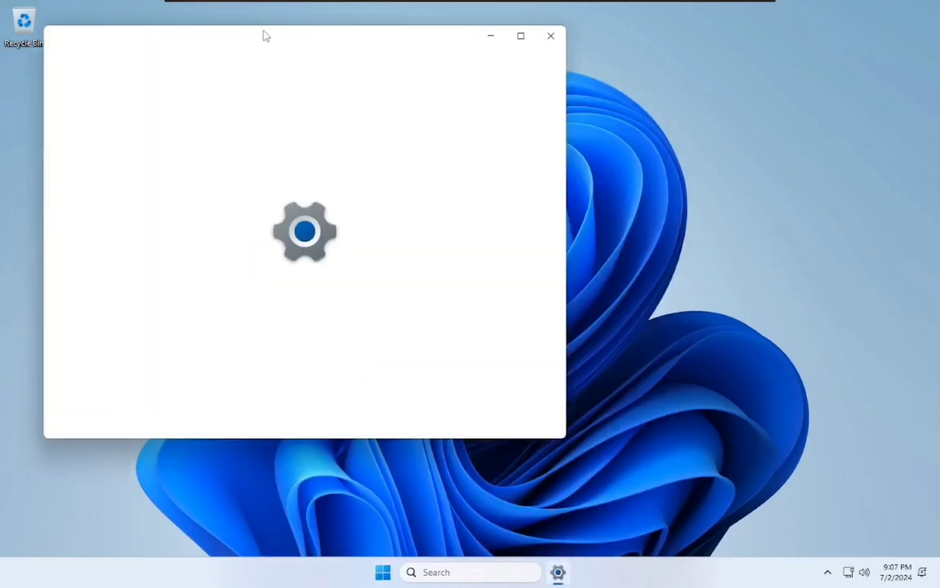
pyautogui.moveTo(266, 36); pyautogui.dragTo(422, 80)
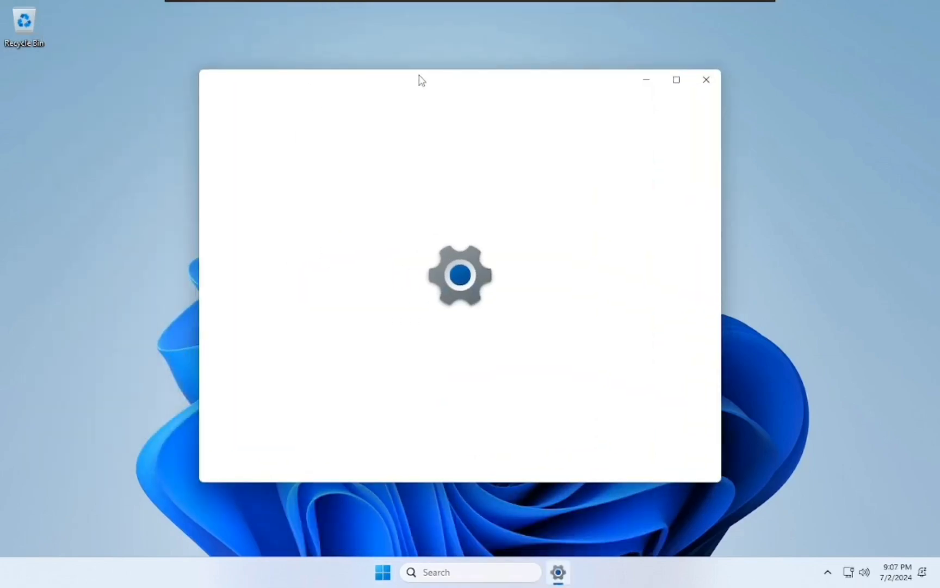
pyautogui.click(274, 447)
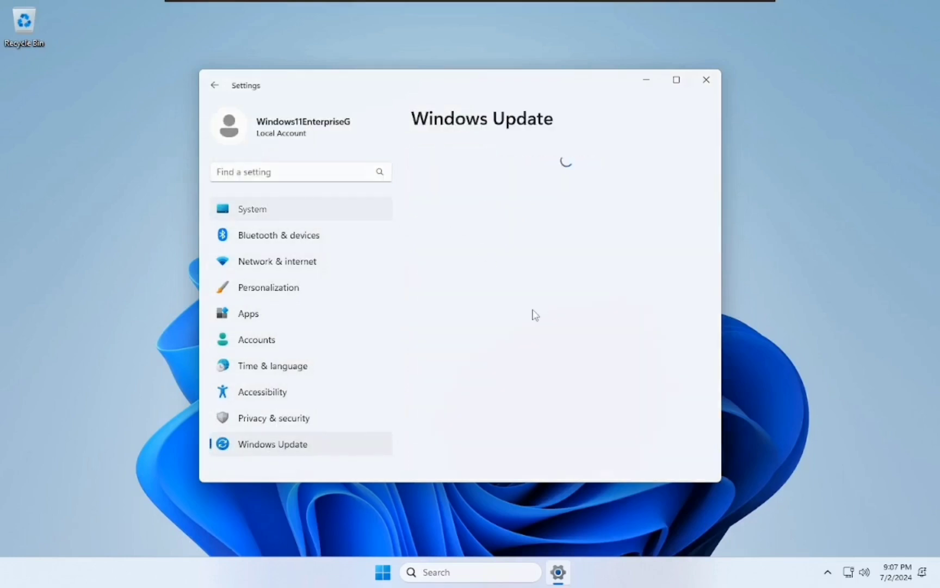
pyautogui.click(256, 209)
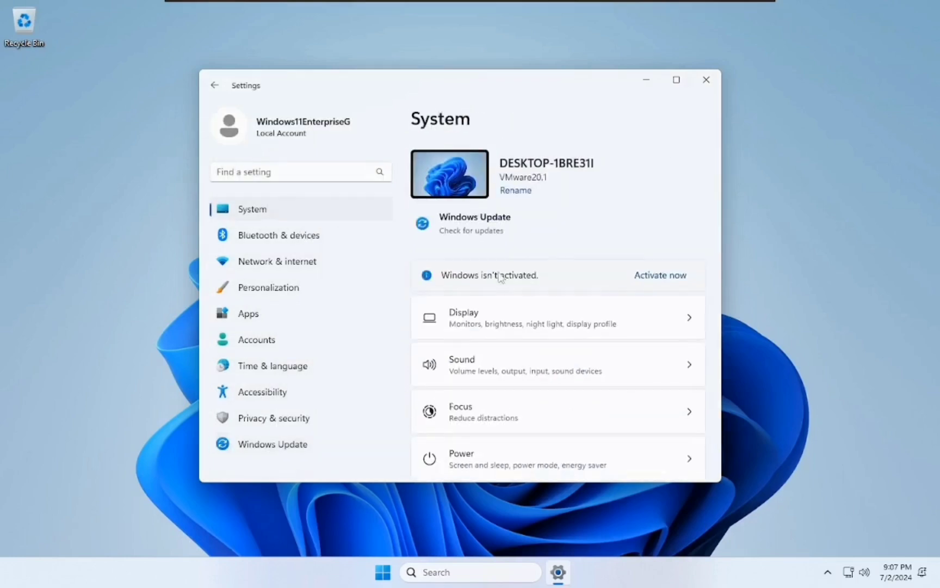
pyautogui.scroll(-10, 519, 369)
pyautogui.scroll(-3, 517, 462)
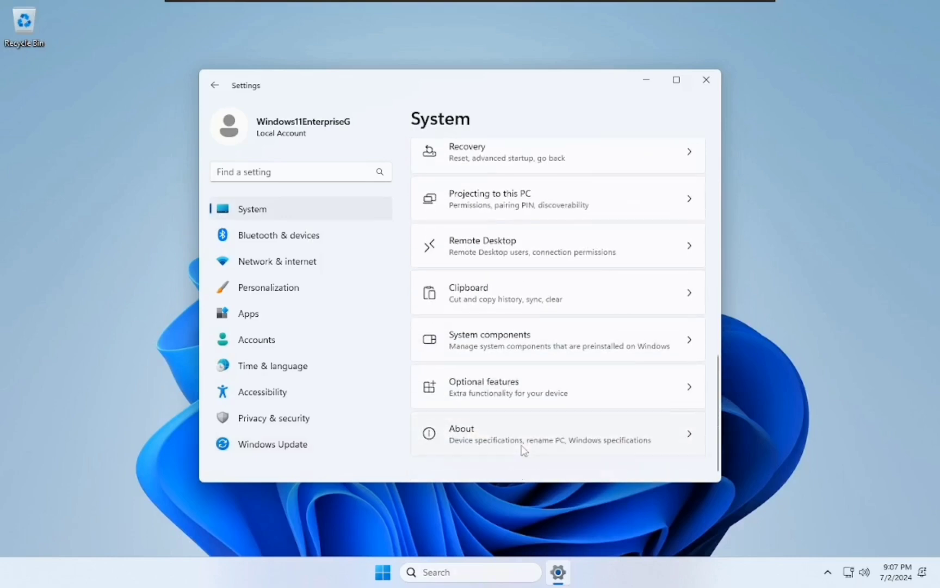
pyautogui.press('super+Up')
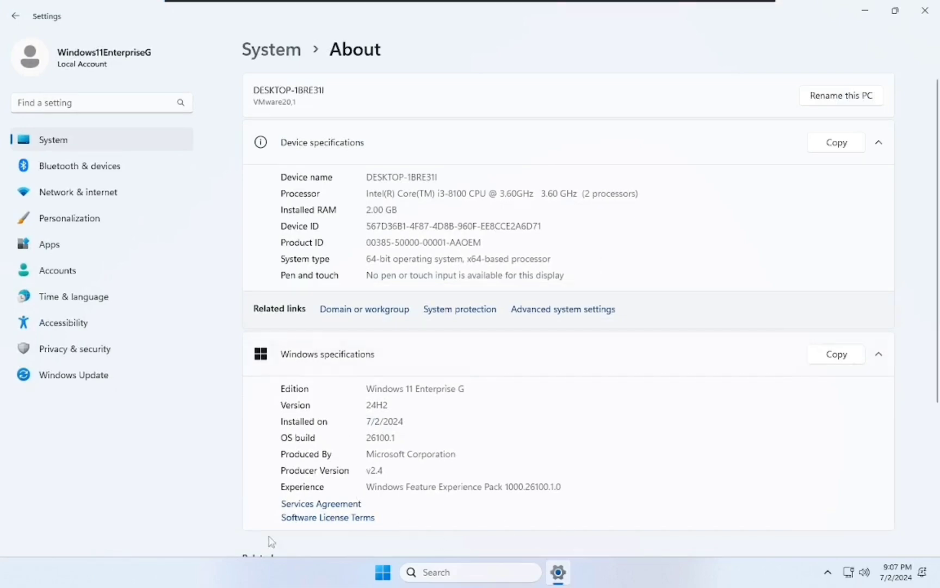
pyautogui.click(925, 10)
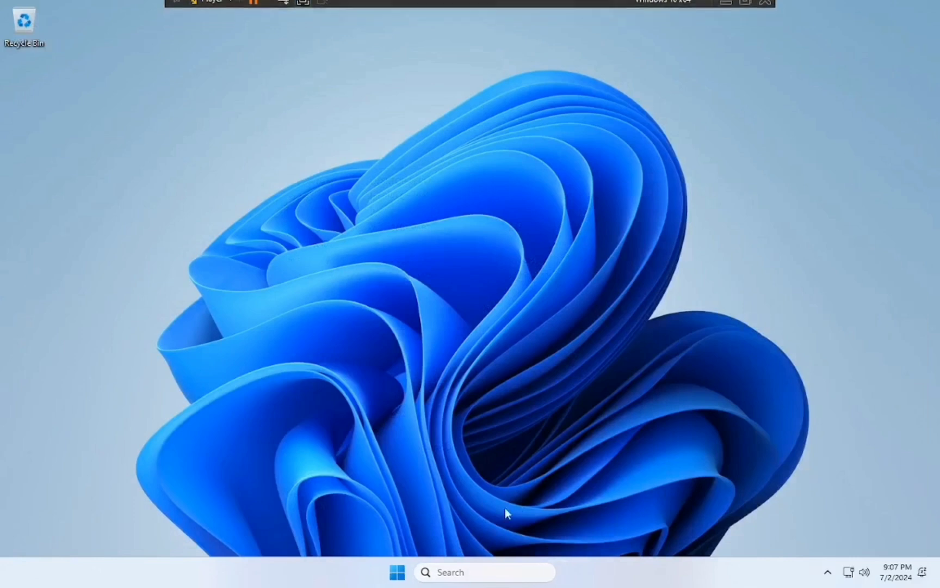
pyautogui.click(402, 578)
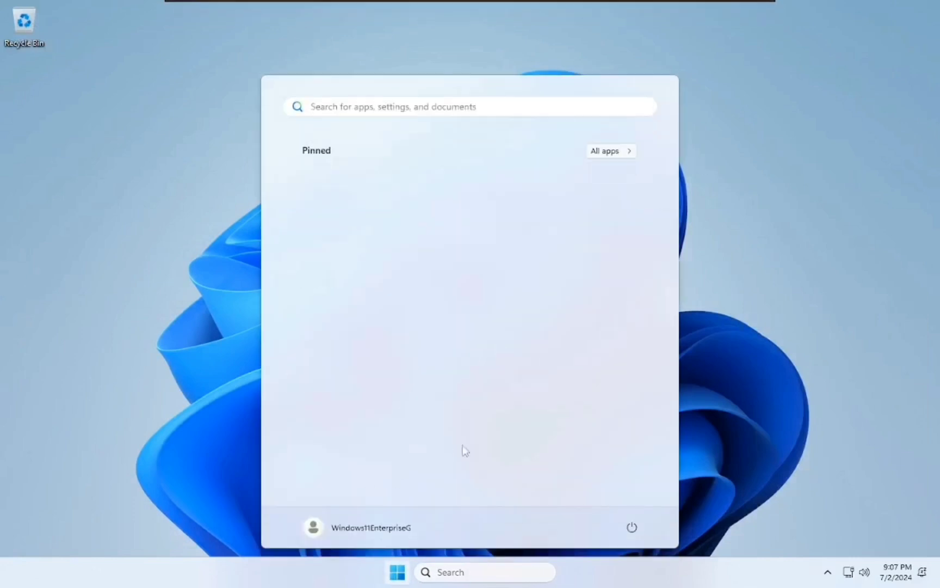
pyautogui.click(609, 152)
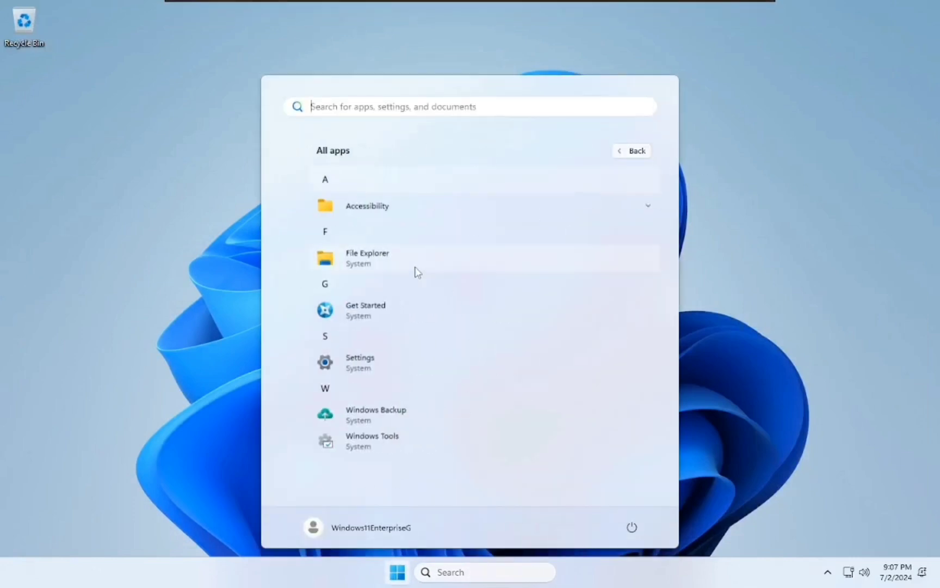
pyautogui.click(368, 308)
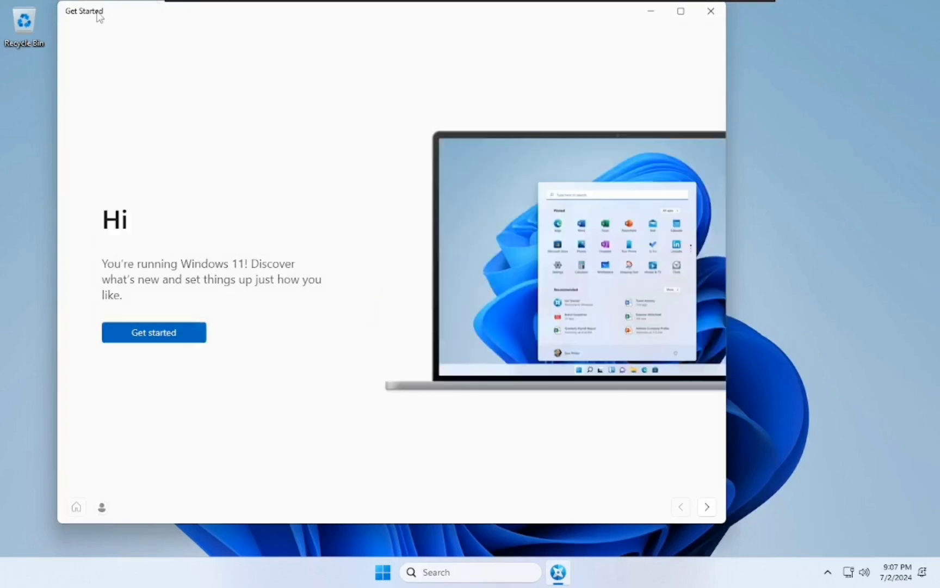
pyautogui.moveTo(98, 16); pyautogui.dragTo(134, 32)
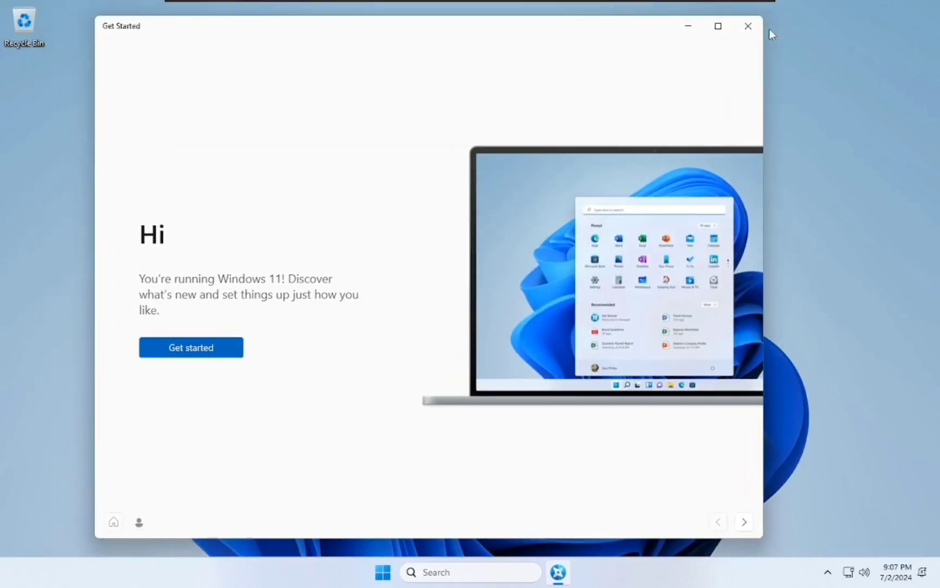
pyautogui.click(748, 26)
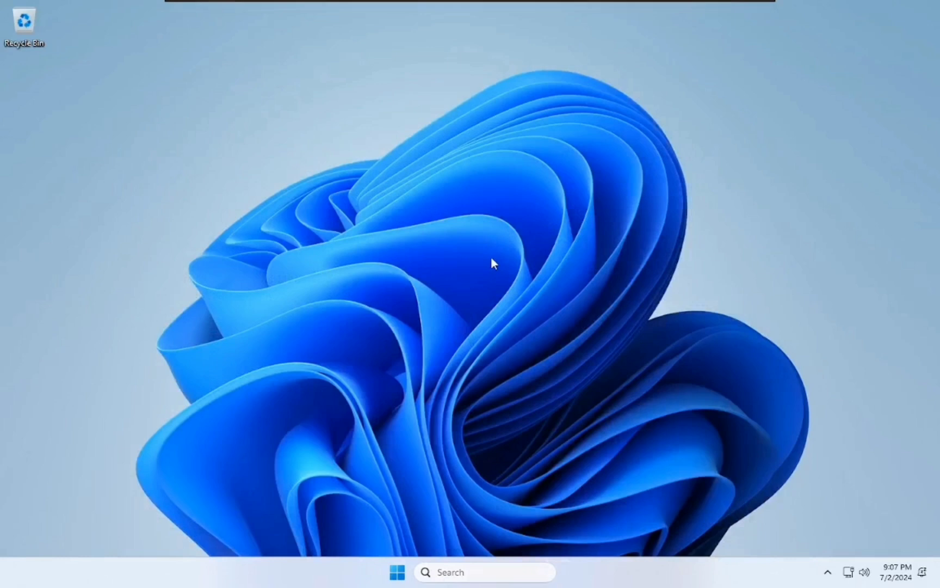
pyautogui.press('super+r')
pyautogui.write('no')
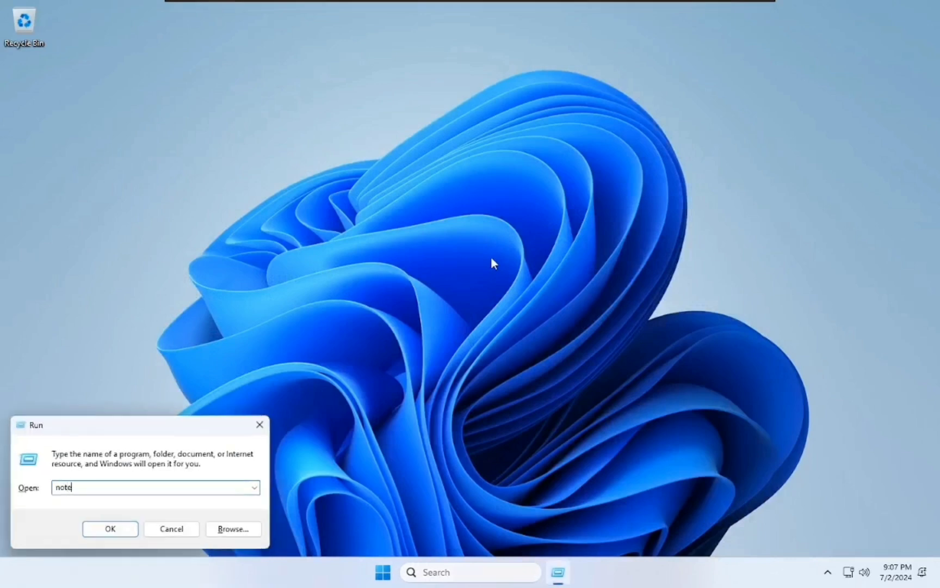
pyautogui.write('tepad')
pyautogui.press('Return')
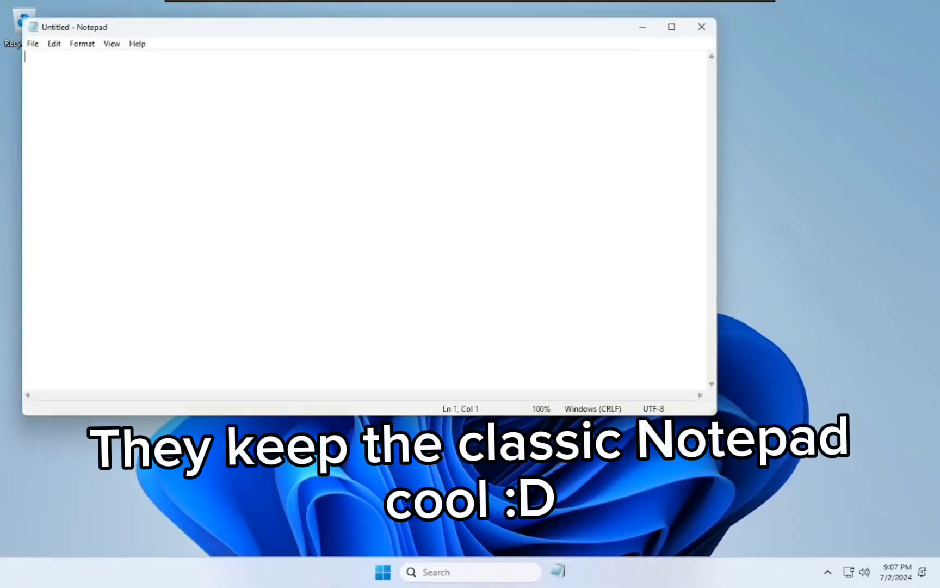
pyautogui.moveTo(214, 33); pyautogui.dragTo(319, 57)
pyautogui.click(799, 53)
pyautogui.press('super+r')
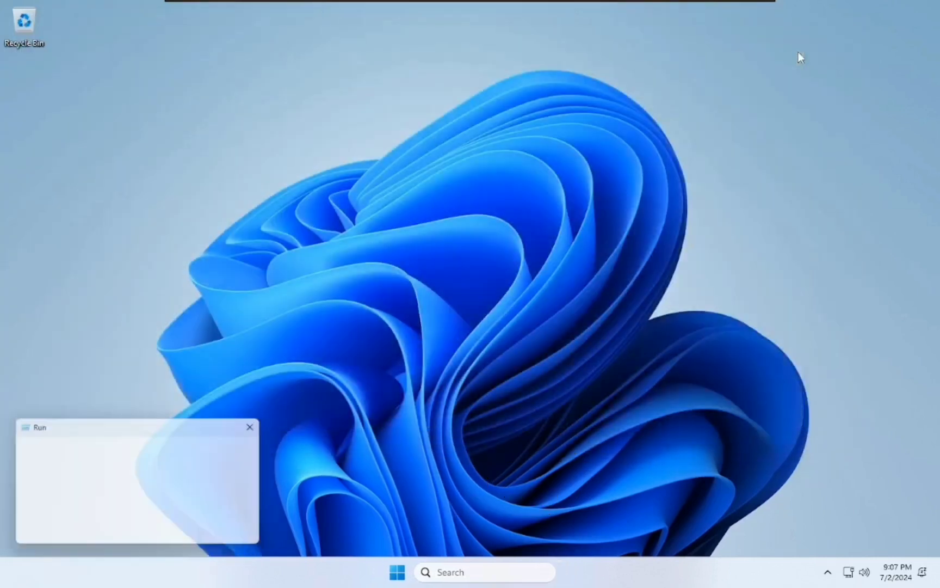
pyautogui.write('cmd')
pyautogui.press('Return')
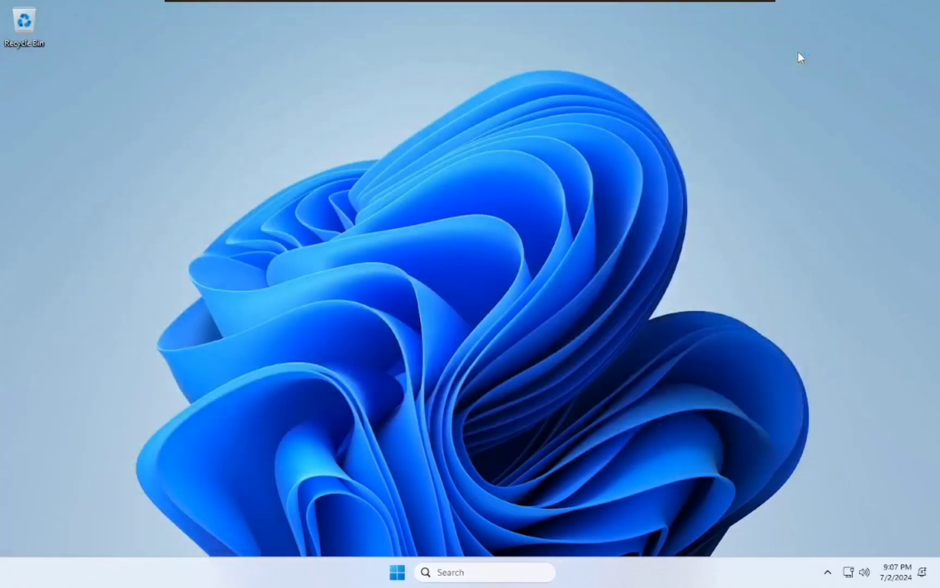
pyautogui.press('Return')
pyautogui.press('super')
pyautogui.press('super')
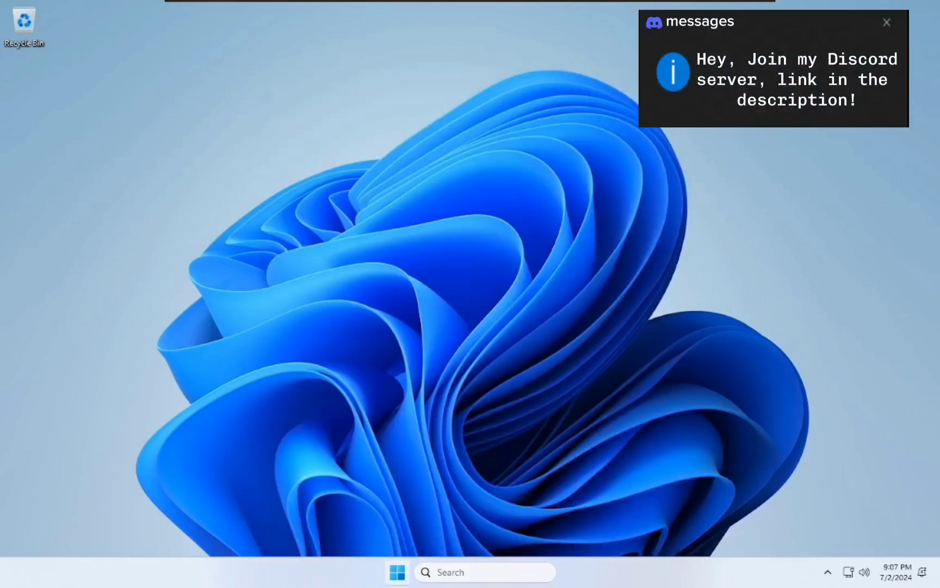
pyautogui.press('super')
pyautogui.press('super+r')
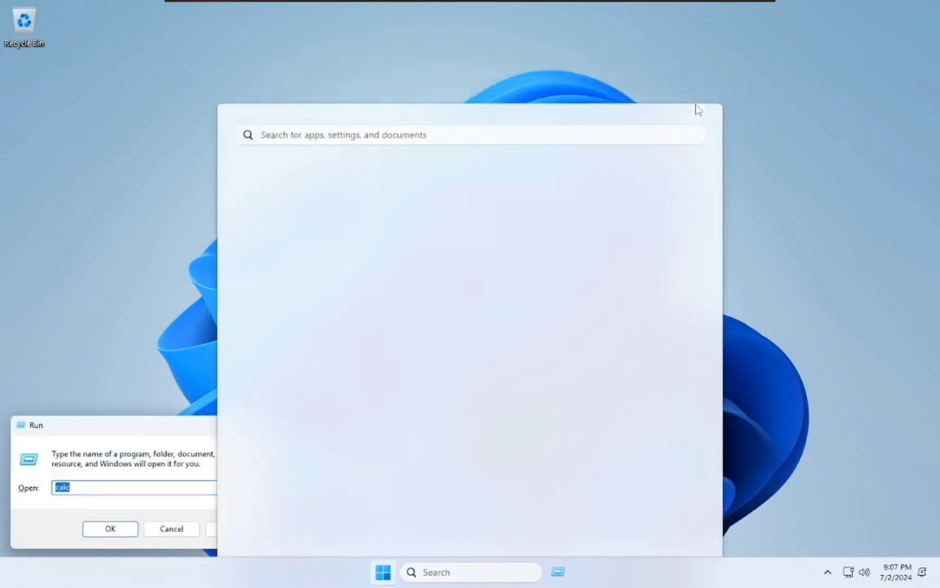
pyautogui.write('mspaint')
pyautogui.press('Return')
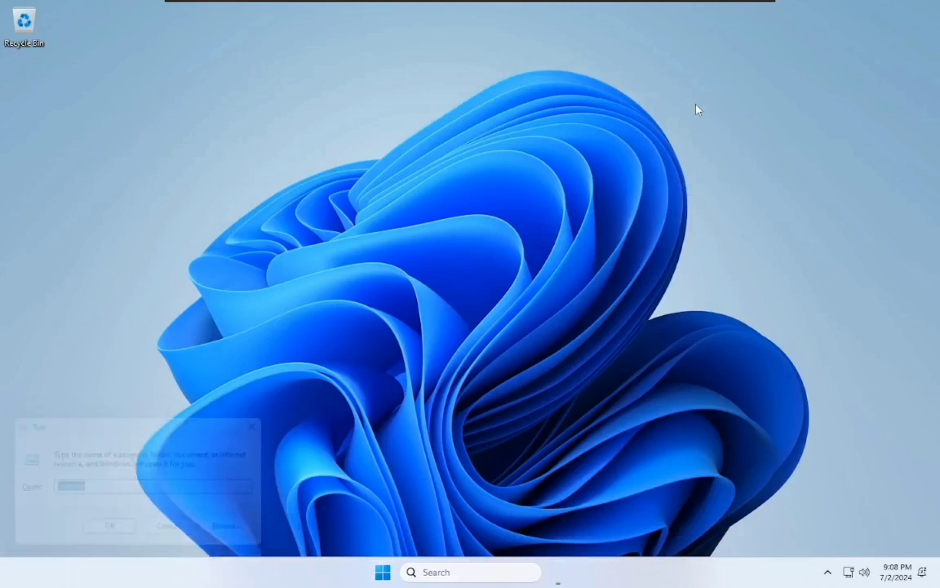
pyautogui.press('Return')
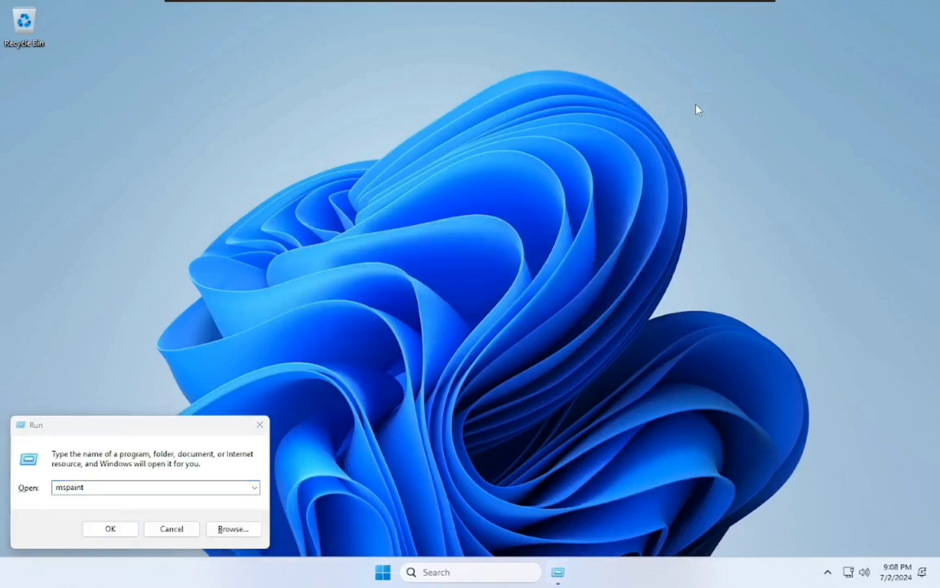
pyautogui.press('super')
pyautogui.write('paint')
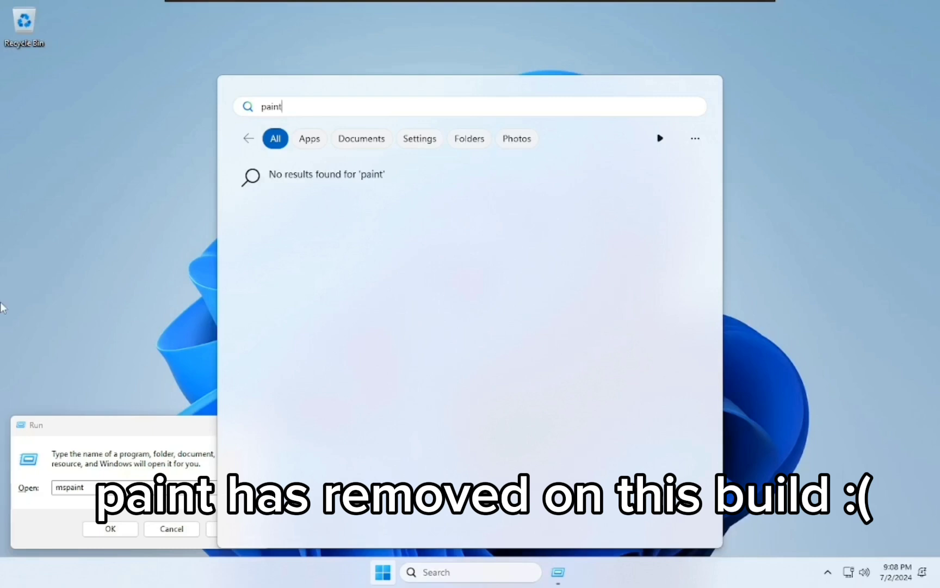
pyautogui.press('BackSpace')
pyautogui.press('BackSpace')
pyautogui.press('BackSpace')
pyautogui.press('BackSpace')
pyautogui.press('BackSpace')
# - Close the Run box and restart the VM from the Start menu's power options
pyautogui.click(195, 529)
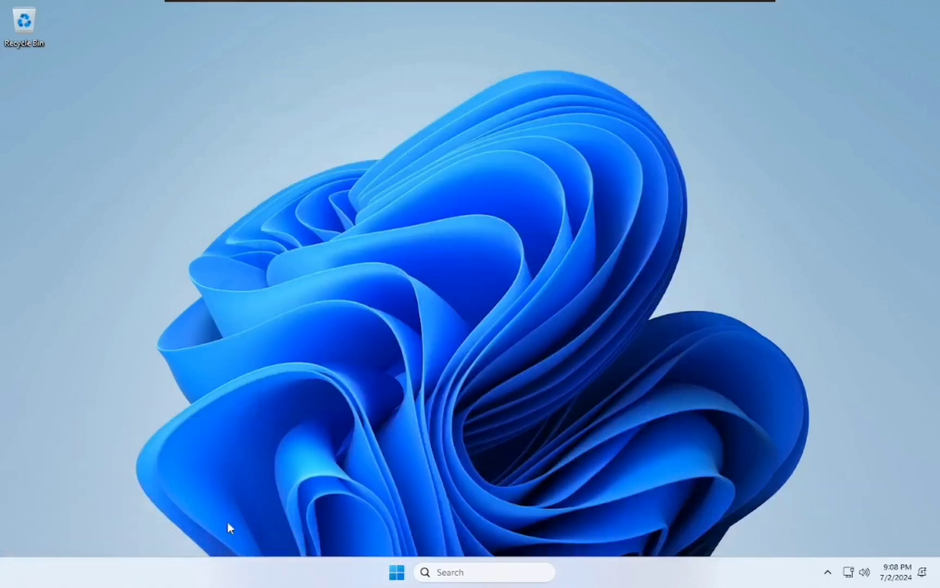
pyautogui.press('super')
pyautogui.click(593, 154)
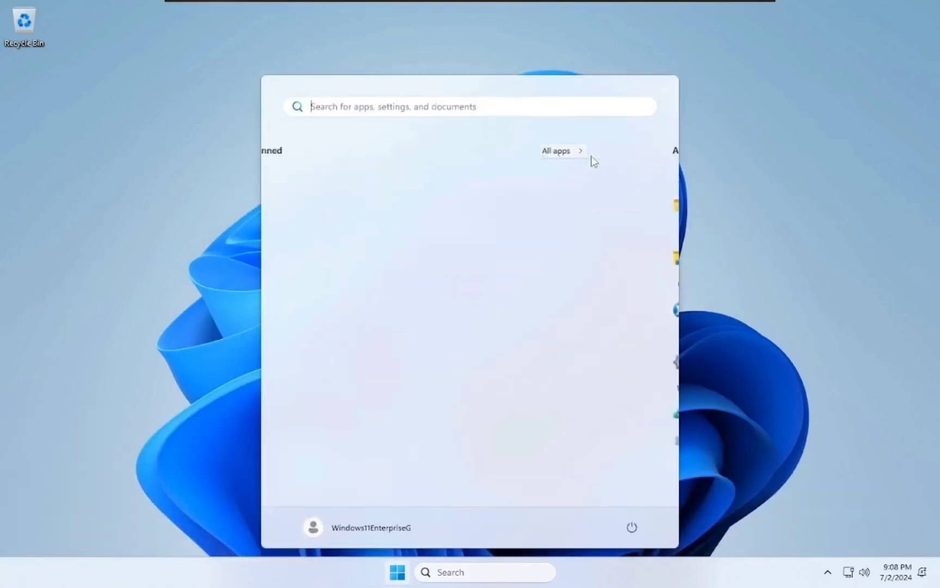
pyautogui.click(631, 526)
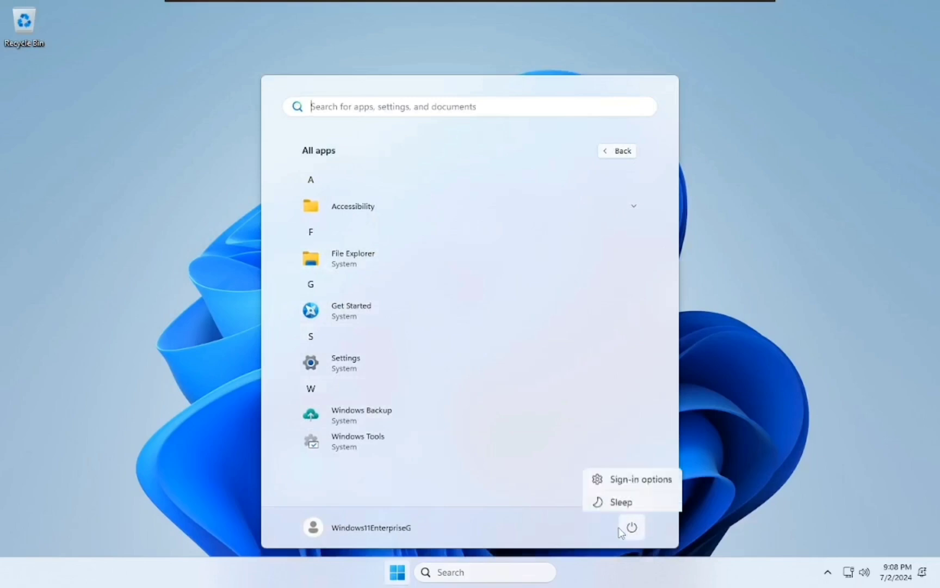
pyautogui.click(610, 498)
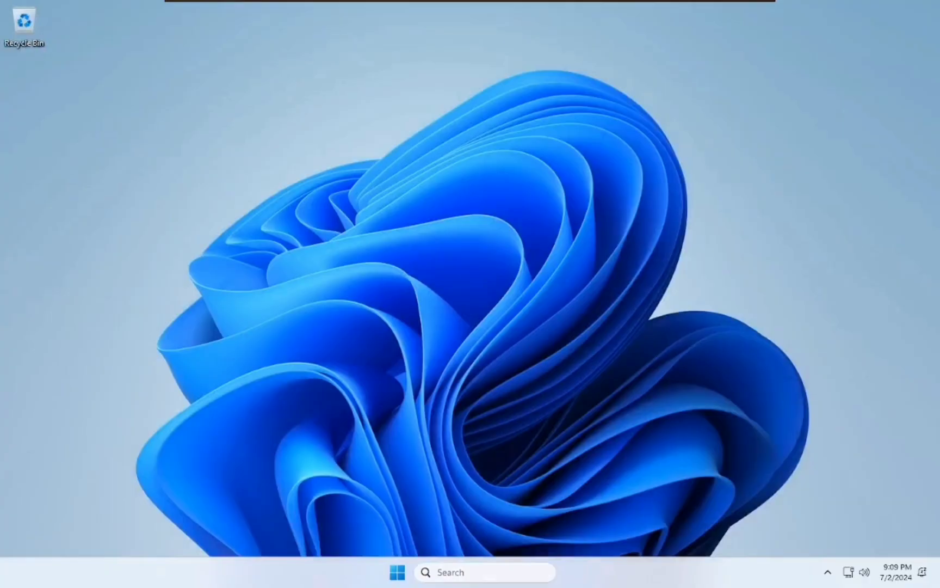
# - After the reboot, open Windows Backup from the All apps list
pyautogui.press('super')
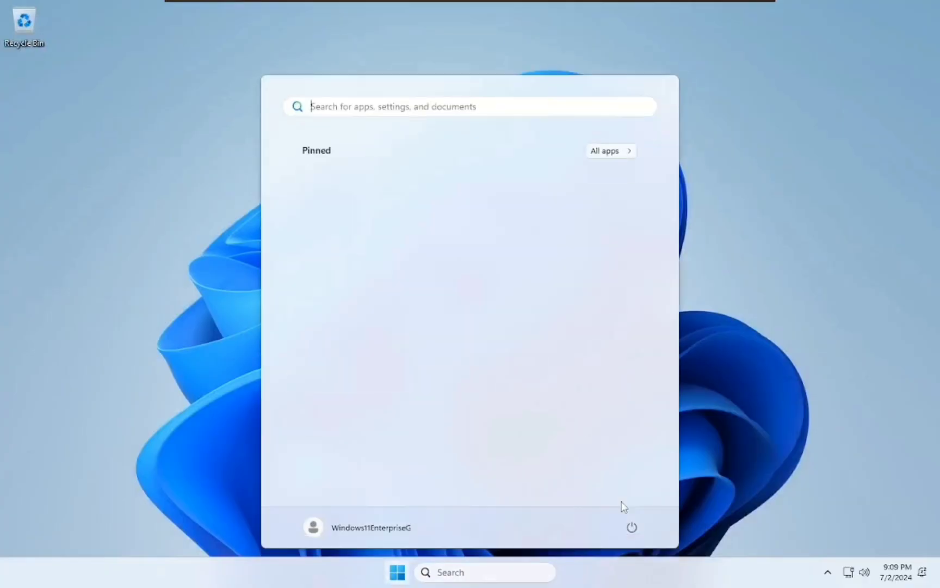
pyautogui.click(609, 150)
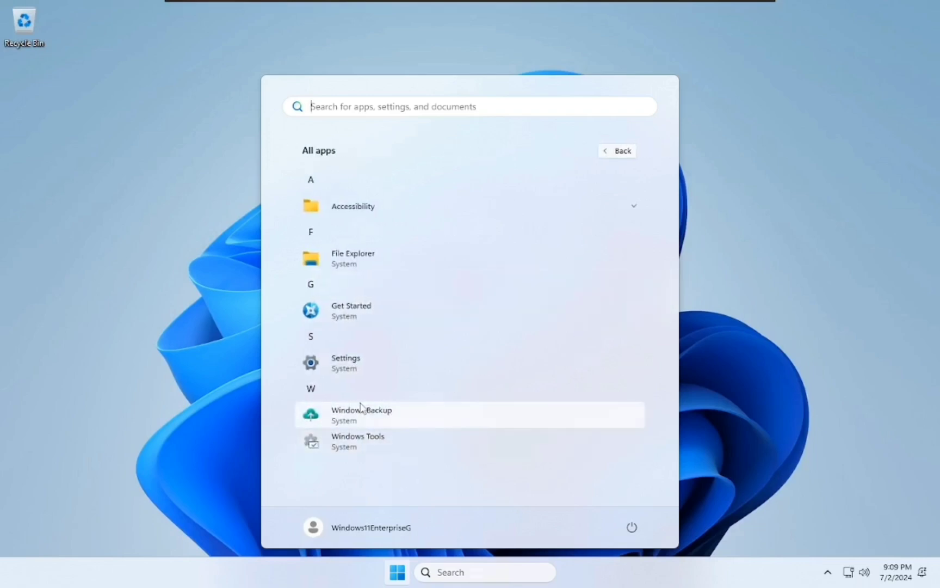
pyautogui.click(360, 409)
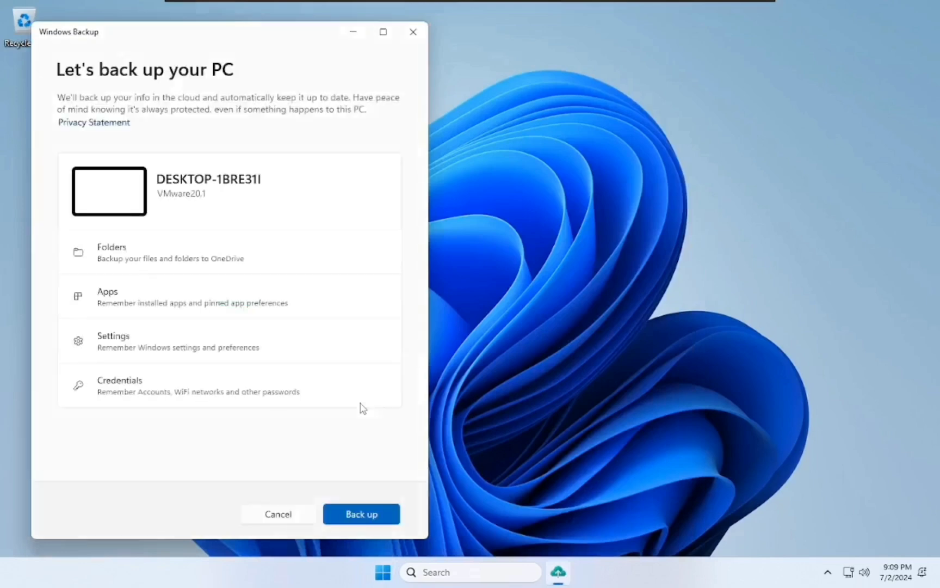
# - Close Windows Backup, search Start for Edge and Store, then glance at All apps
pyautogui.moveTo(172, 31); pyautogui.dragTo(400, 31)
pyautogui.click(639, 31)
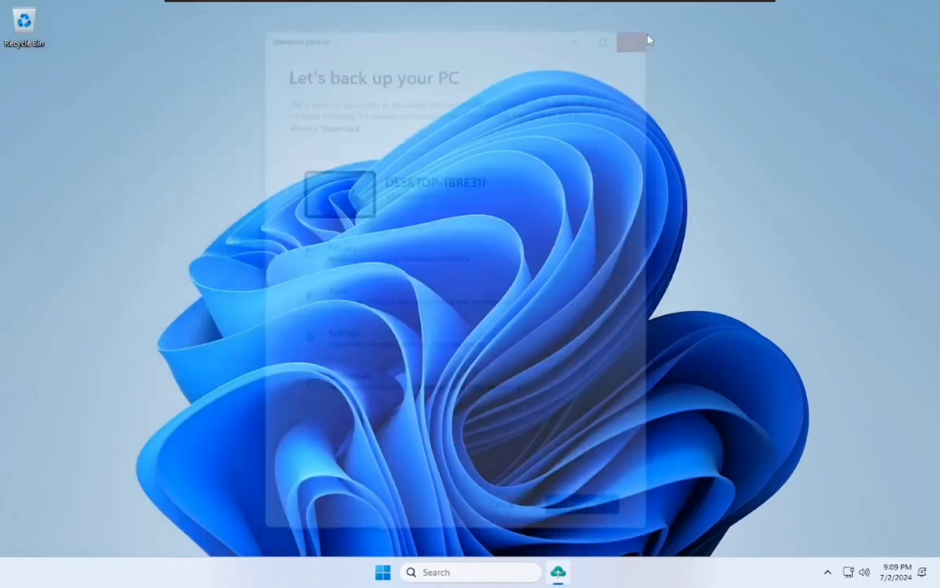
pyautogui.press('super')
pyautogui.press('super')
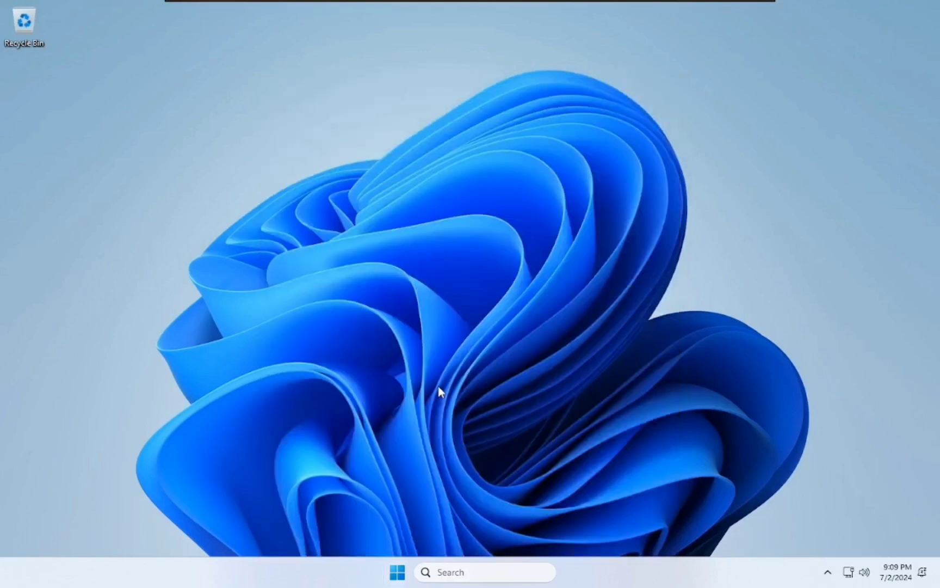
pyautogui.press('super')
pyautogui.write('edge')
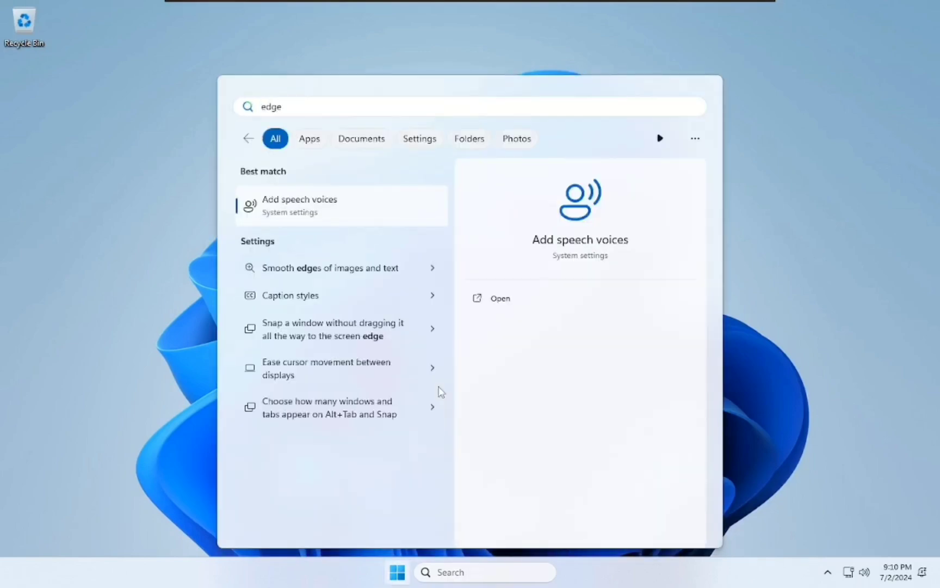
pyautogui.press('BackSpace')
pyautogui.press('BackSpace')
pyautogui.press('BackSpace')
pyautogui.press('BackSpace')
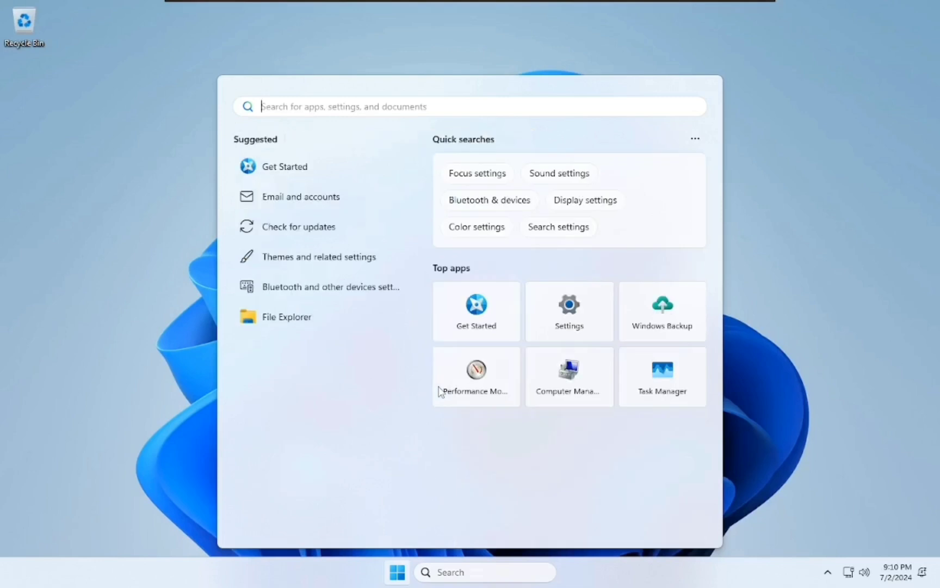
pyautogui.write('store')
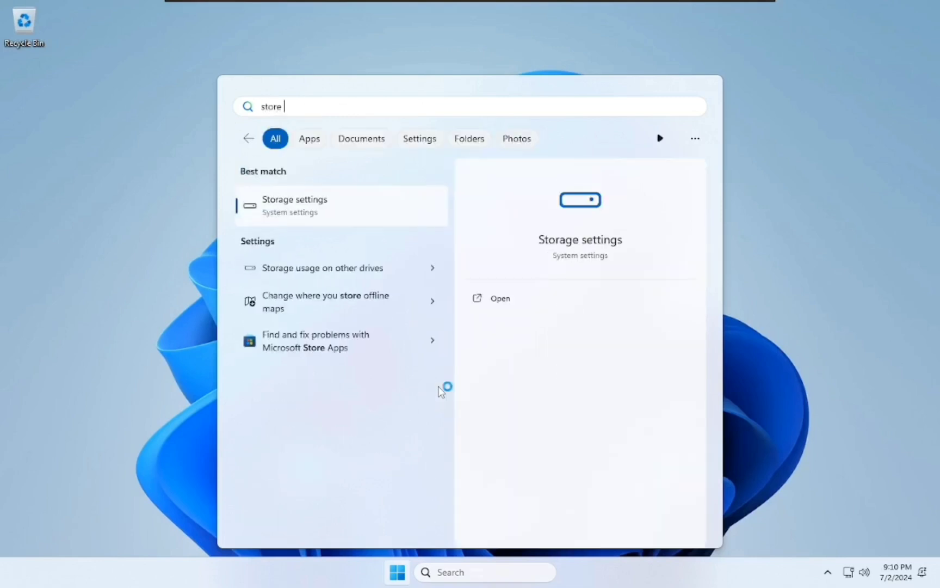
pyautogui.press('super')
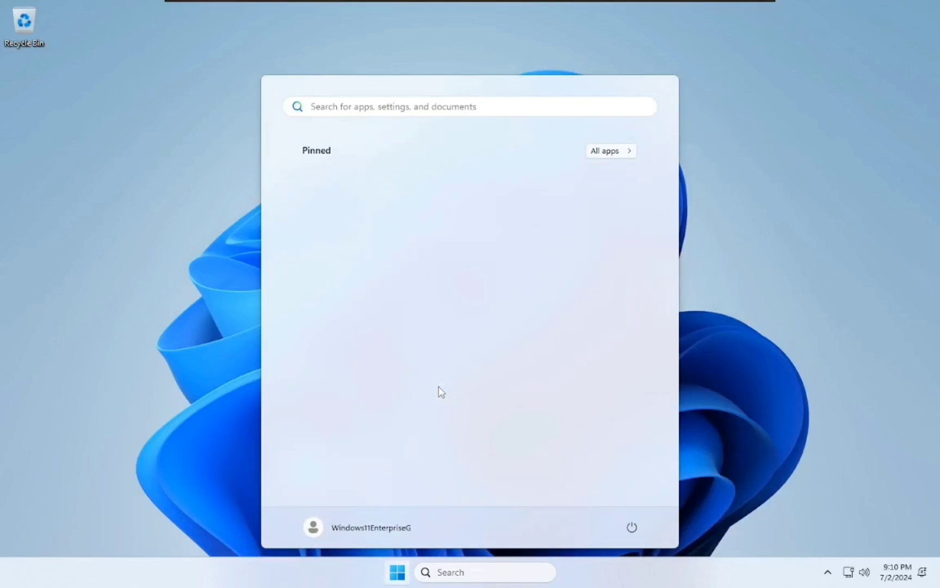
pyautogui.click(598, 153)
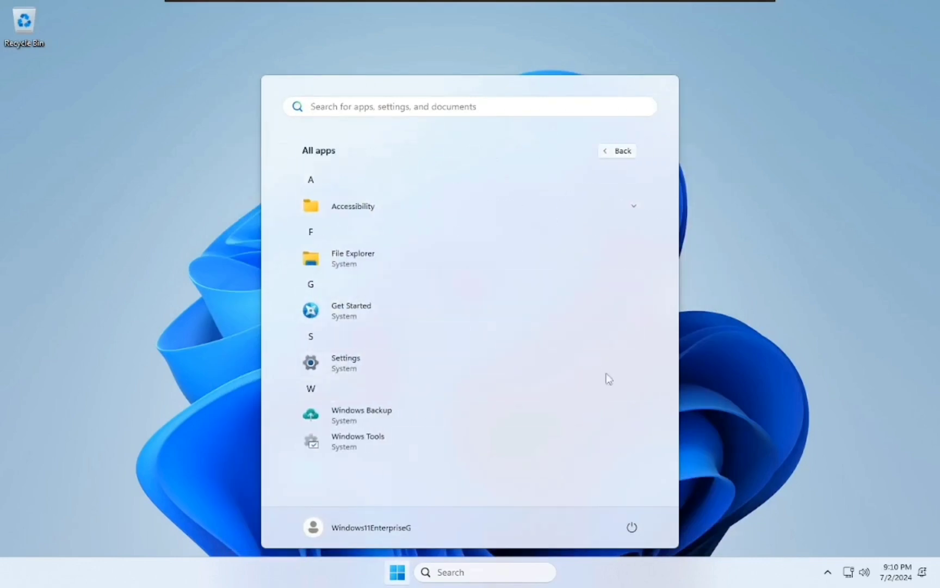
pyautogui.click(754, 389)
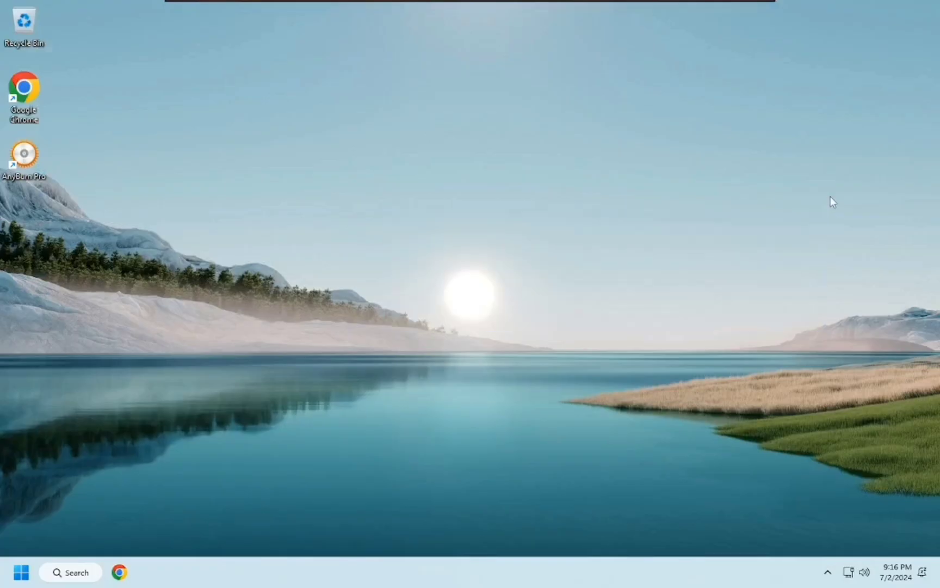
# - Refresh the desktop and switch to the next desktop background
pyautogui.hotkey('shift', 'F10')
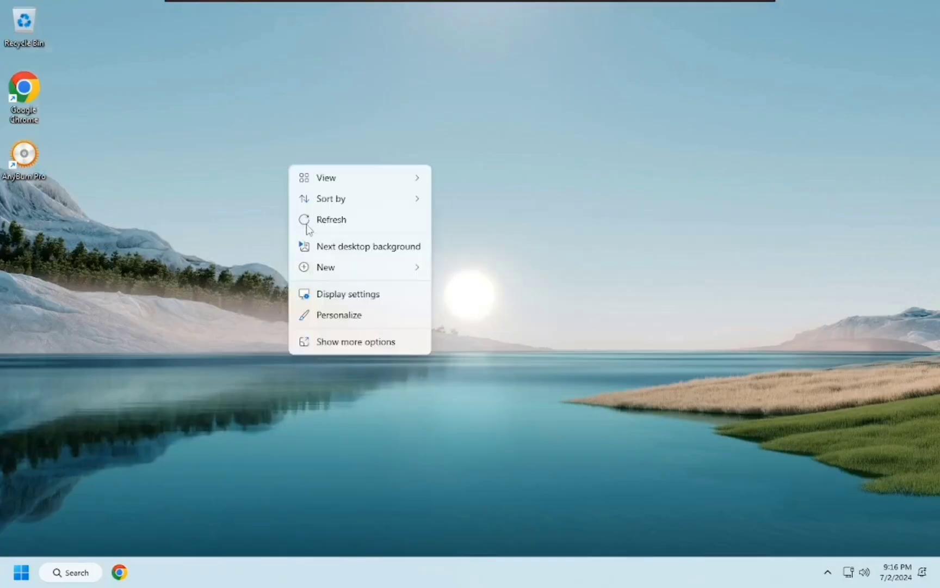
pyautogui.click(308, 220)
pyautogui.hotkey('shift', 'F10')
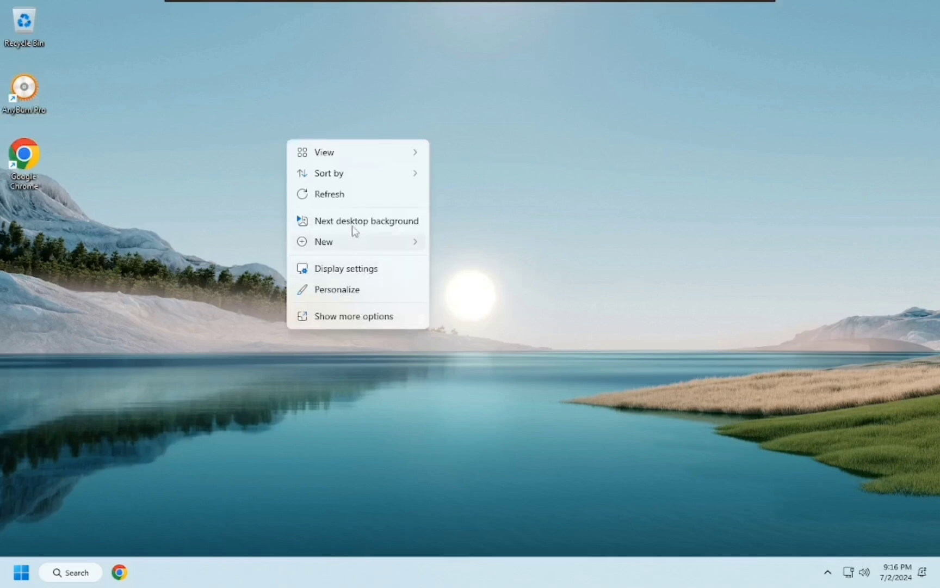
pyautogui.click(353, 225)
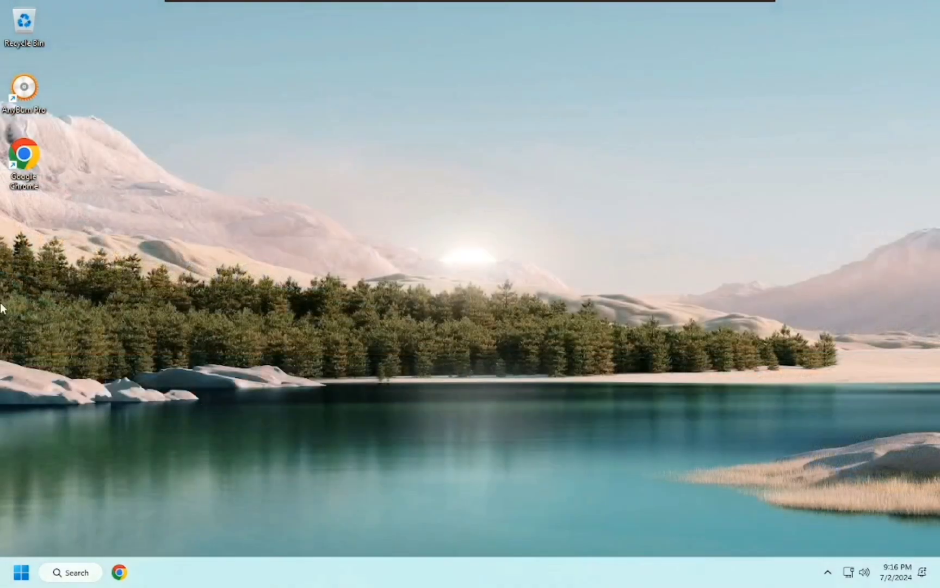
# - Launch Chrome and load the YouTube channel's youtube.com address, correcting the typos
pyautogui.press('super+1')
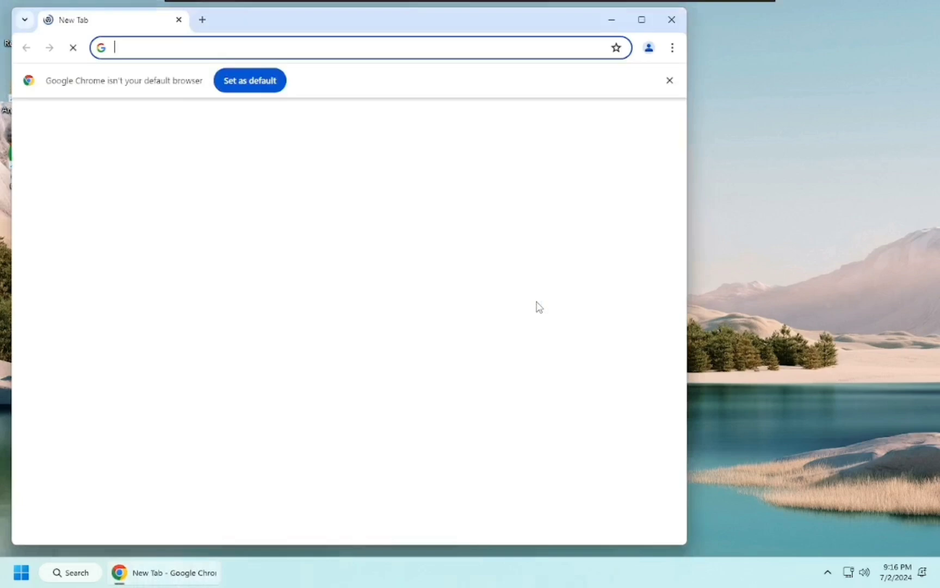
pyautogui.write('you')
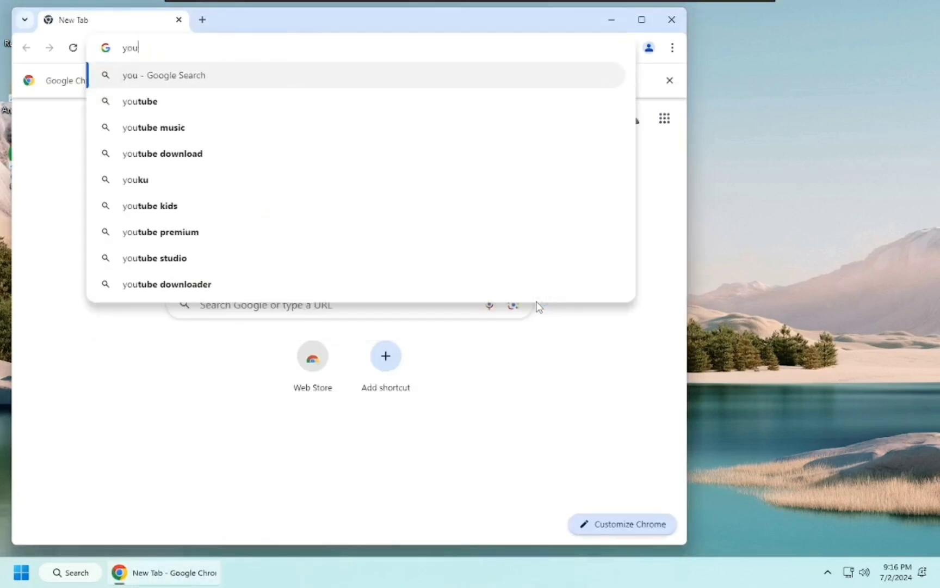
pyautogui.write('tube.cpm/')
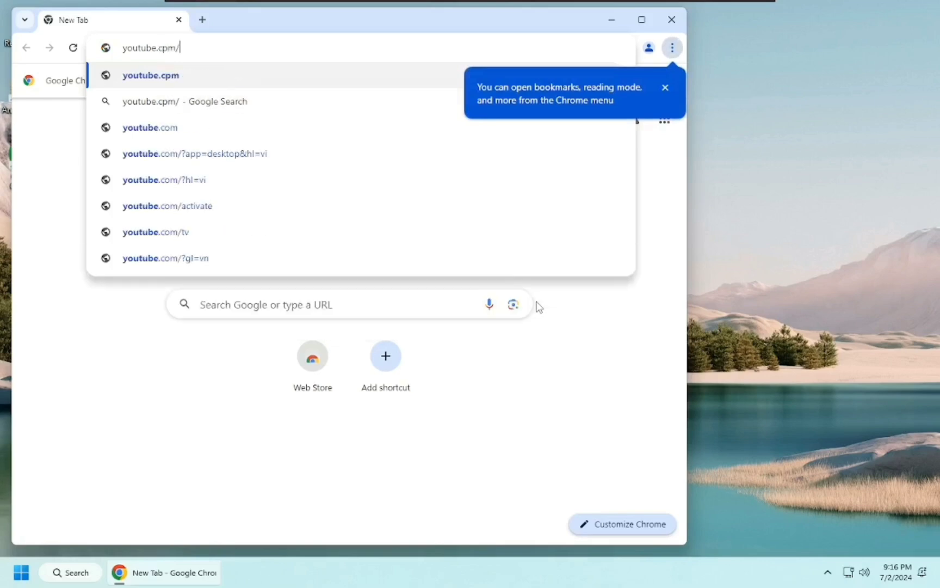
pyautogui.write('@Mi')
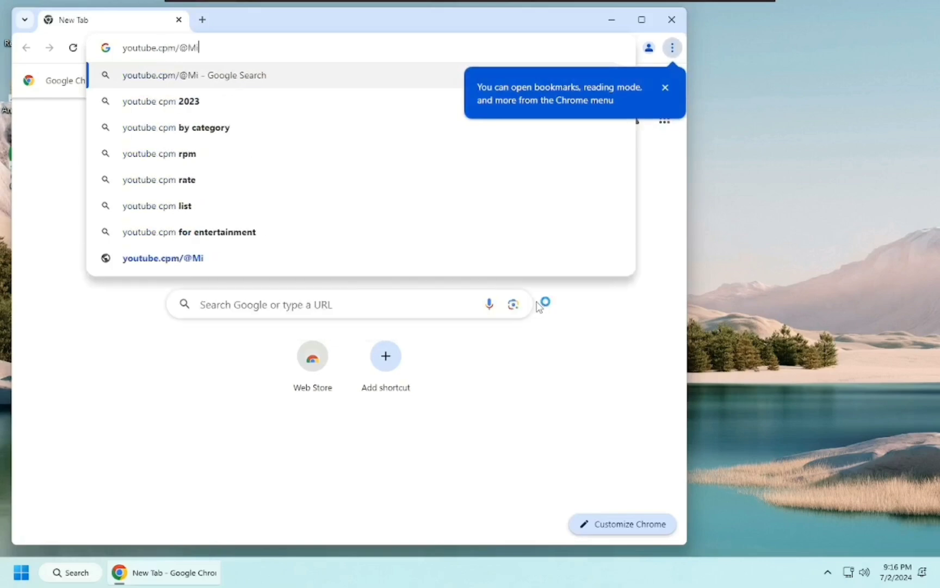
pyautogui.write('tt_')
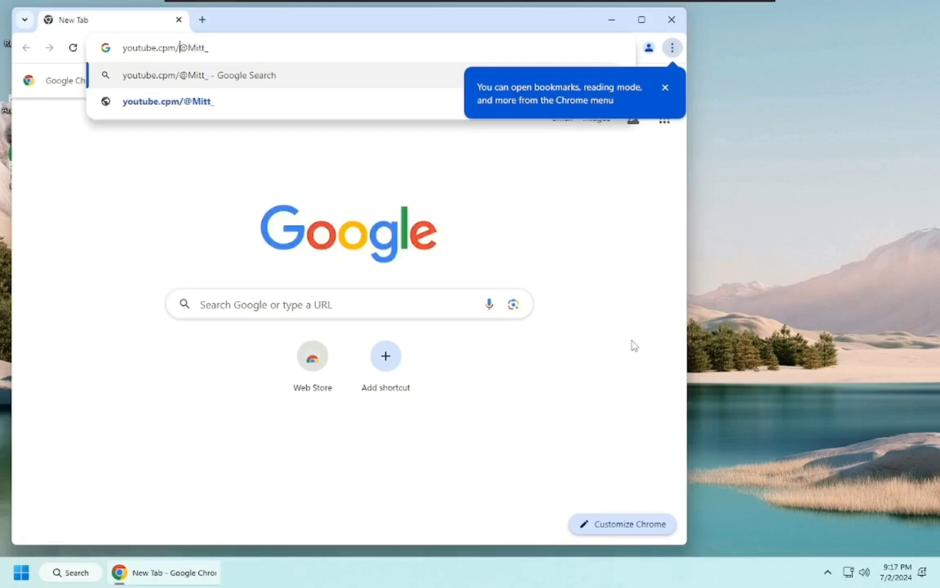
pyautogui.press('BackSpace')
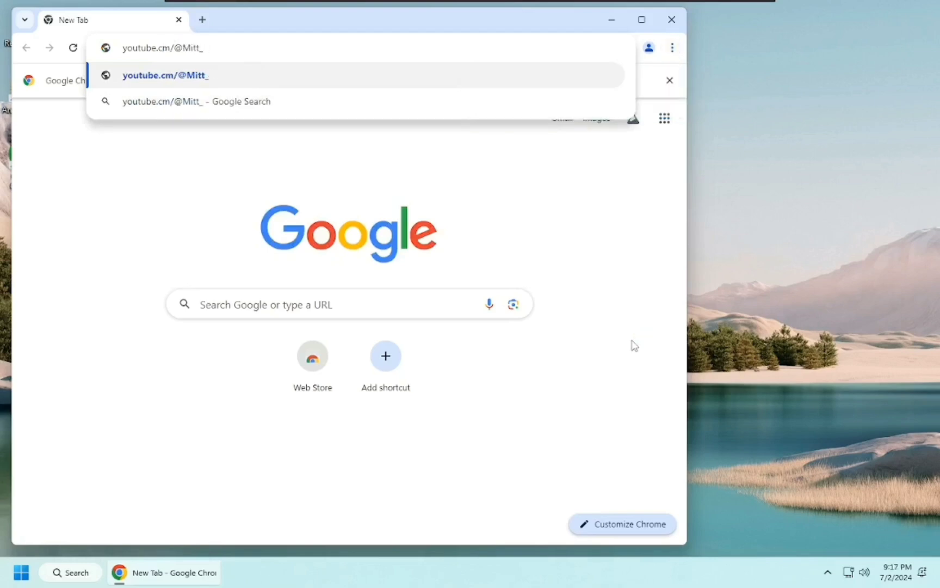
pyautogui.write('o')
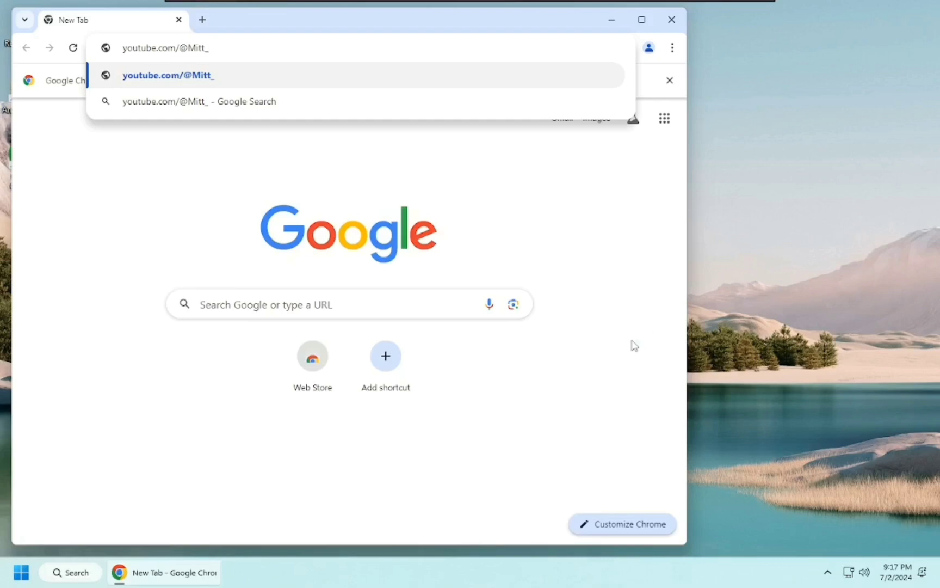
pyautogui.press('End')
pyautogui.write('2013')
pyautogui.press('Return')
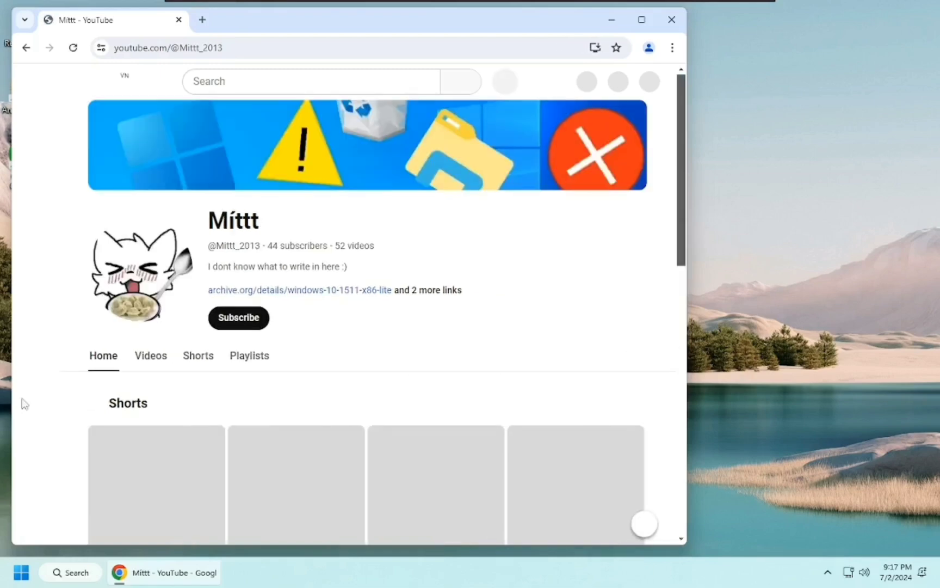
# - Scroll the channel's home page, view its Videos tab, then close Chrome
pyautogui.scroll(-7, 369, 428)
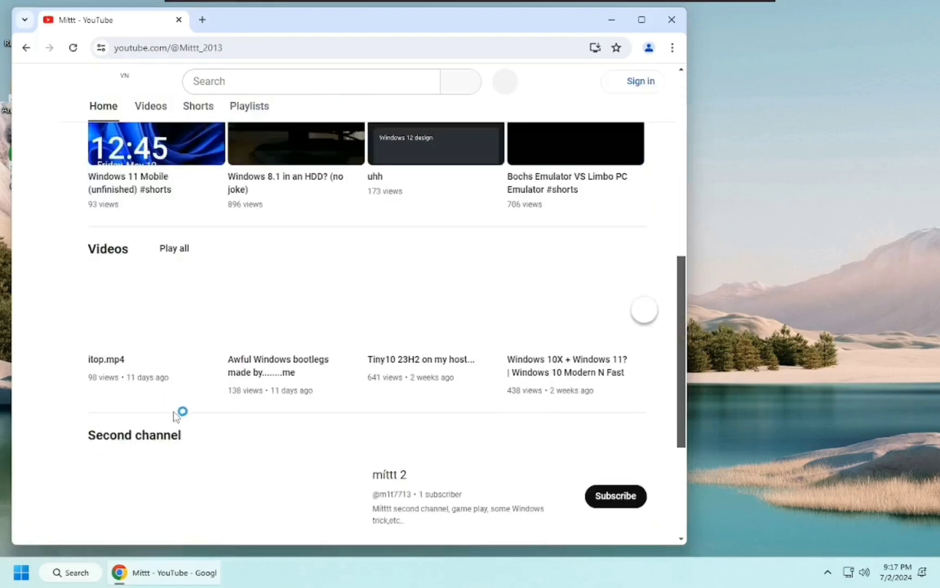
pyautogui.scroll(-2, 450, 433)
pyautogui.scroll(-2, 455, 463)
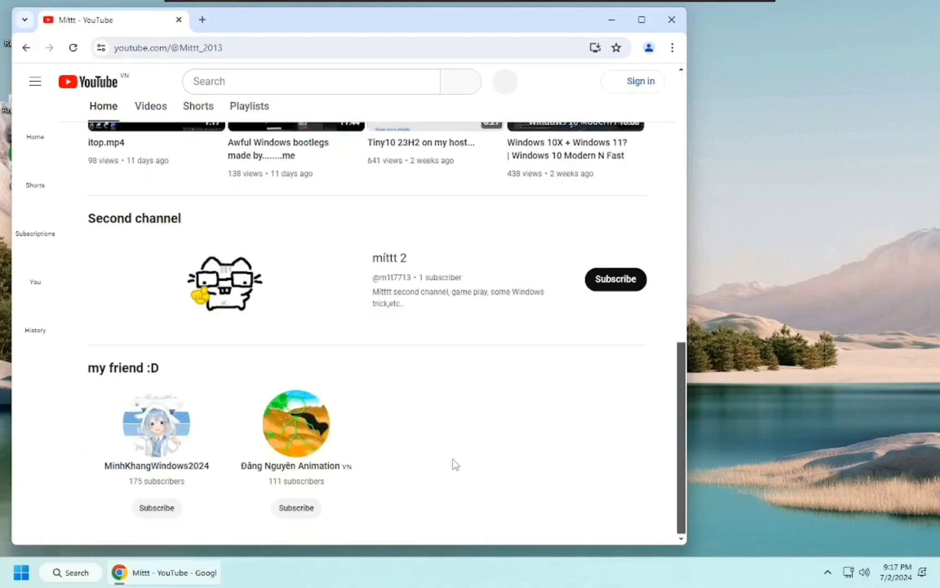
pyautogui.scroll(10, 340, 447)
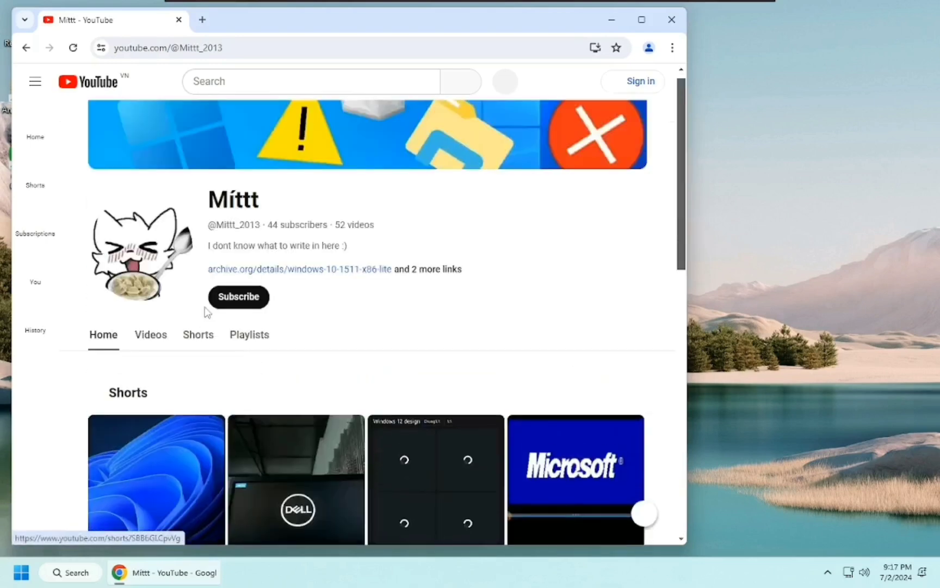
pyautogui.click(155, 357)
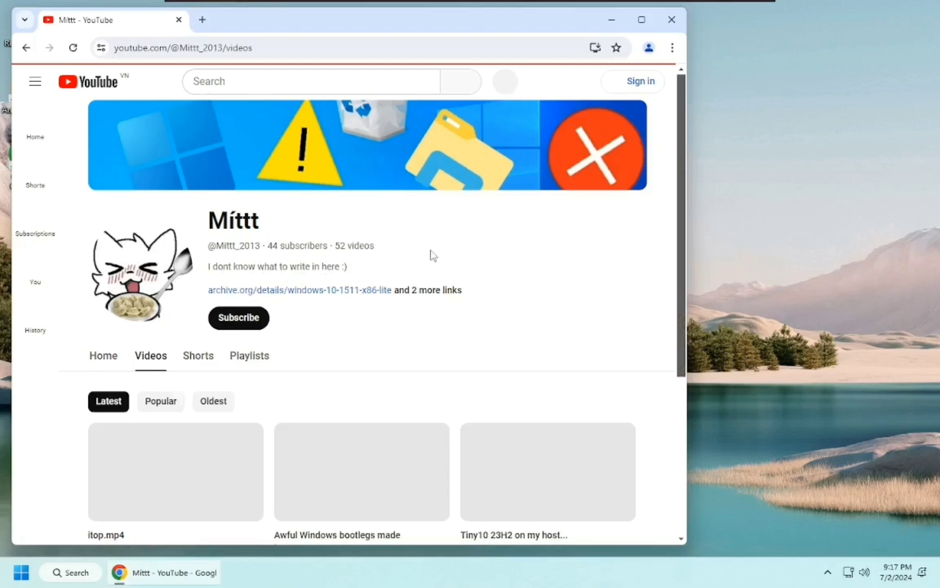
pyautogui.scroll(-4, 479, 375)
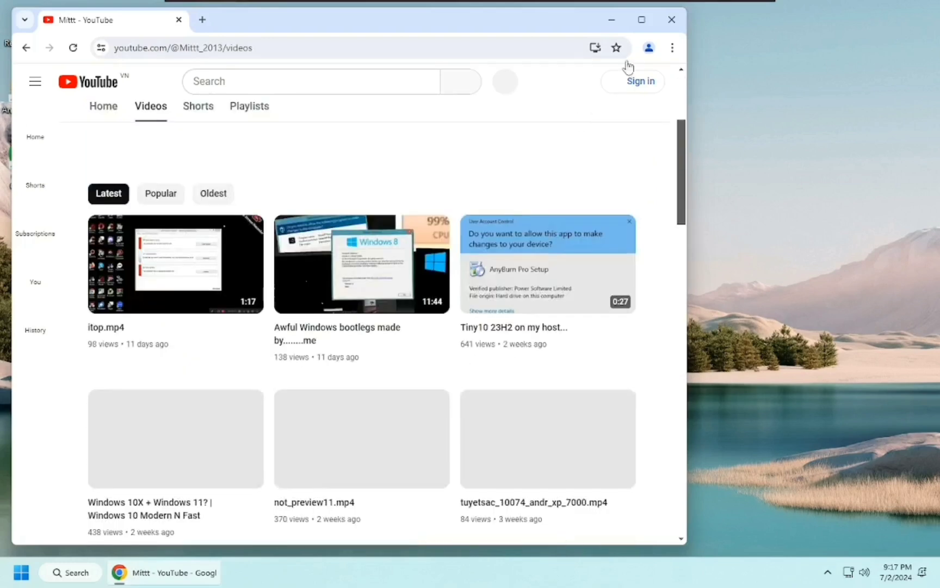
pyautogui.scroll(3, 628, 65)
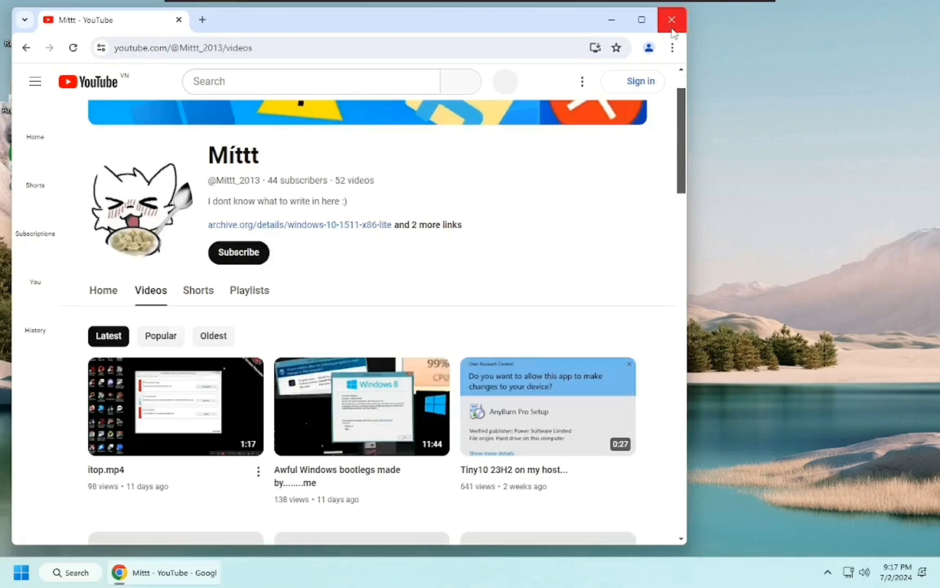
pyautogui.click(672, 20)
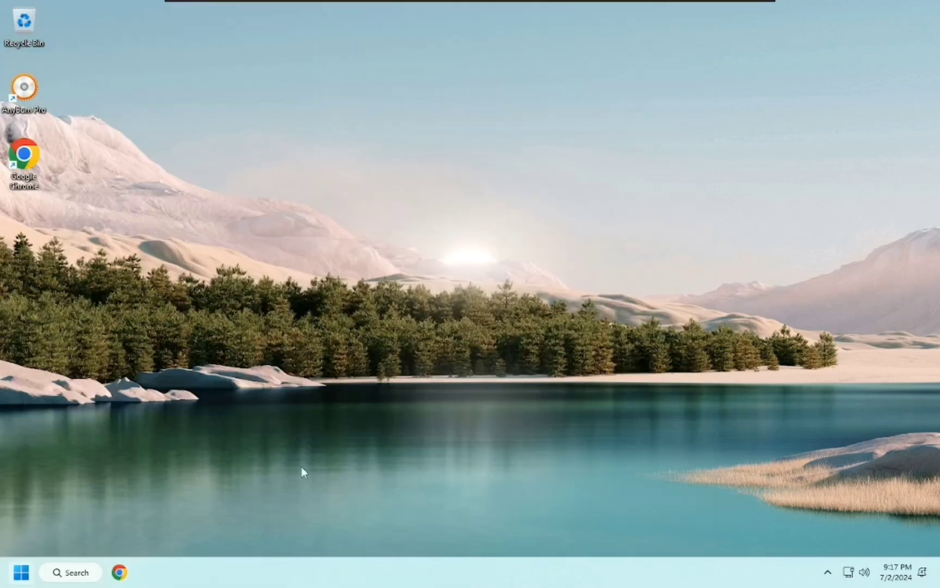
pyautogui.press('super')
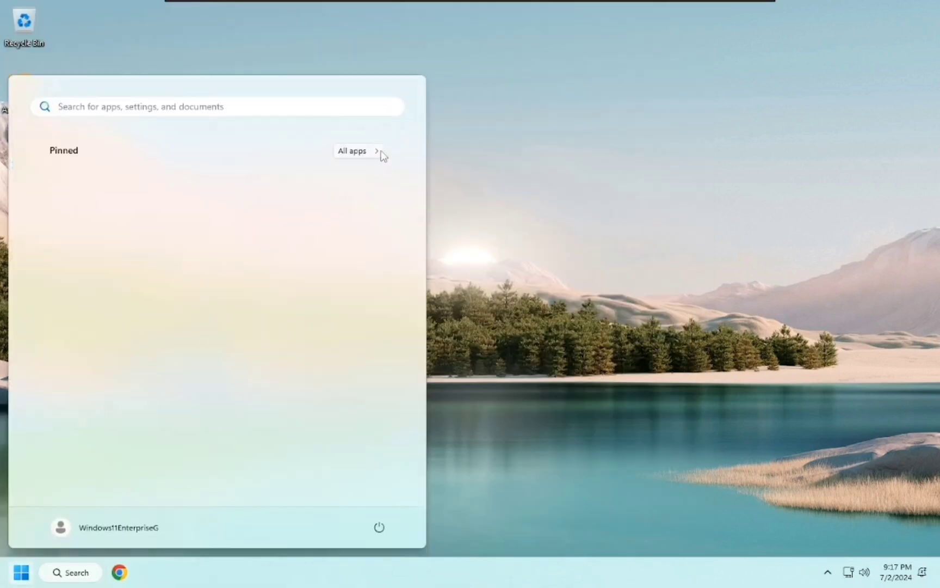
pyautogui.click(359, 150)
pyautogui.scroll(-2, 287, 294)
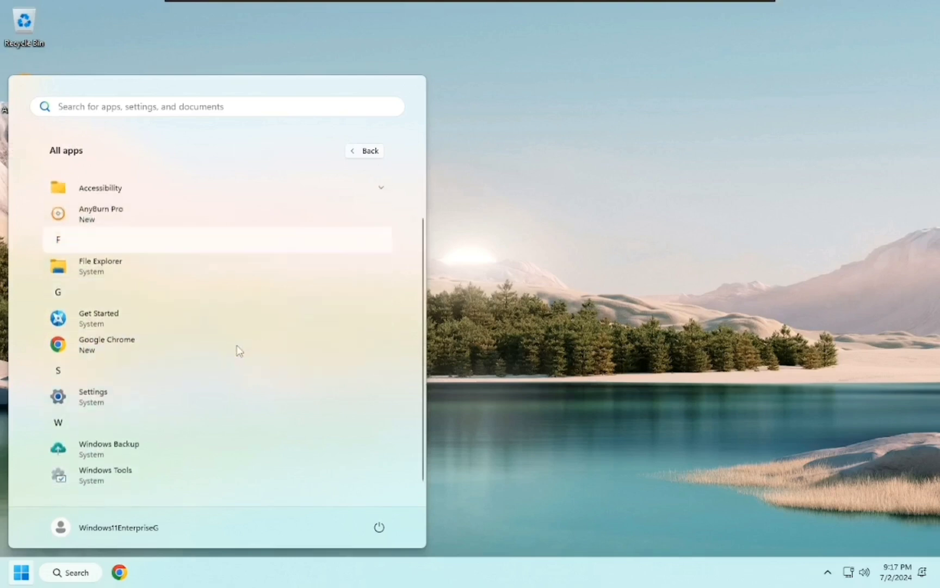
pyautogui.scroll(1, 104, 310)
pyautogui.scroll(-1, 180, 318)
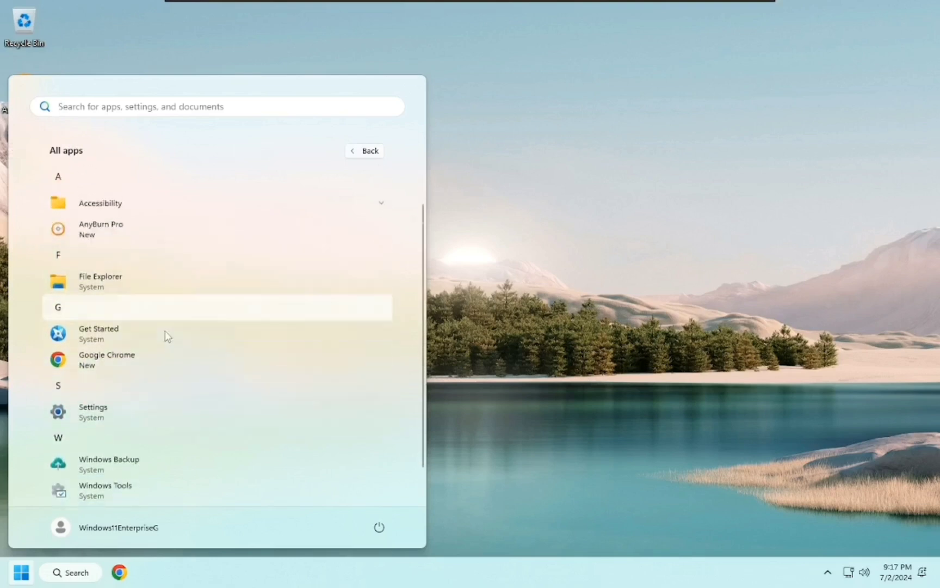
pyautogui.scroll(-1, 158, 354)
pyautogui.scroll(1, 142, 342)
pyautogui.scroll(-1, 143, 340)
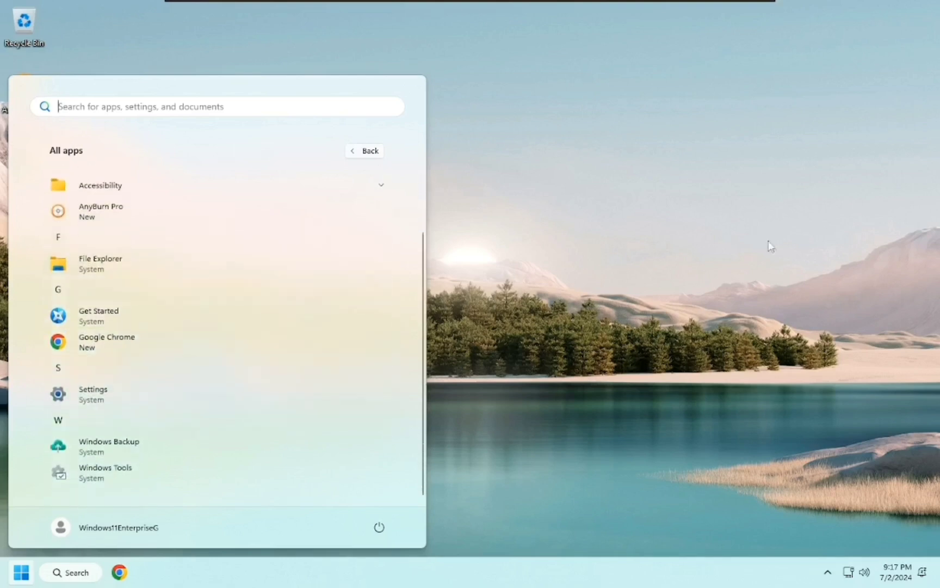
pyautogui.click(699, 270)
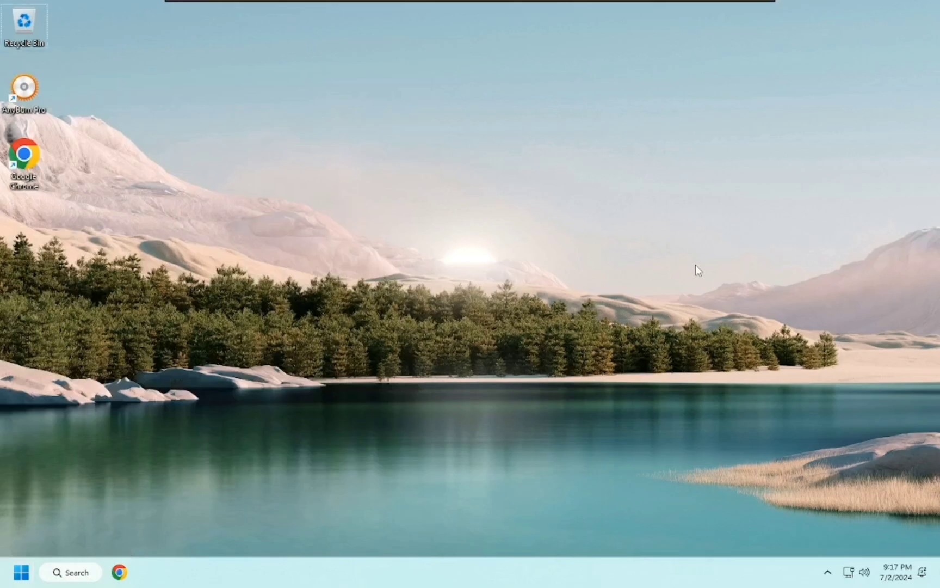
pyautogui.press('super+Tab')
pyautogui.press('Escape')
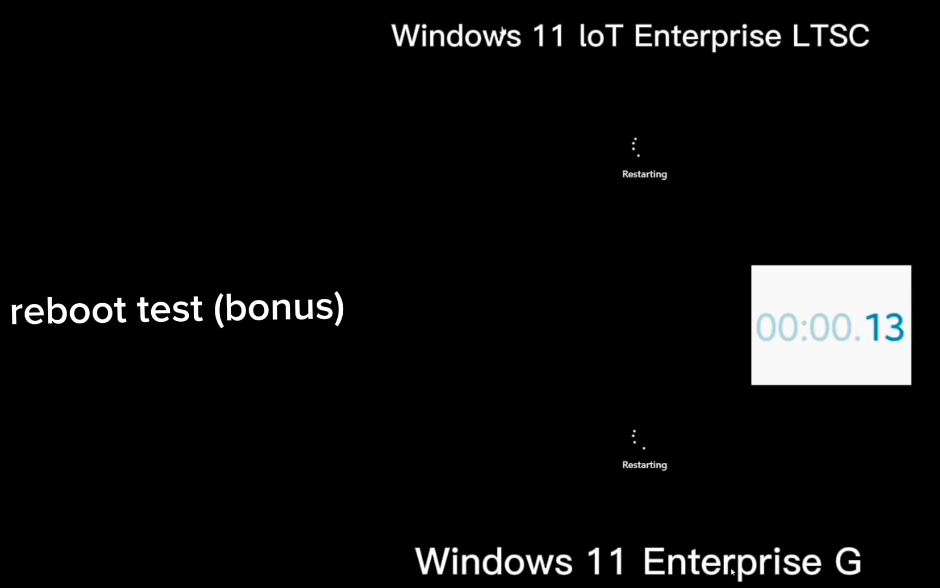
# - Time the side-by-side Enterprise G and IoT LTSC reboots, briefly opening and closing the VM display menu
pyautogui.press('Escape')
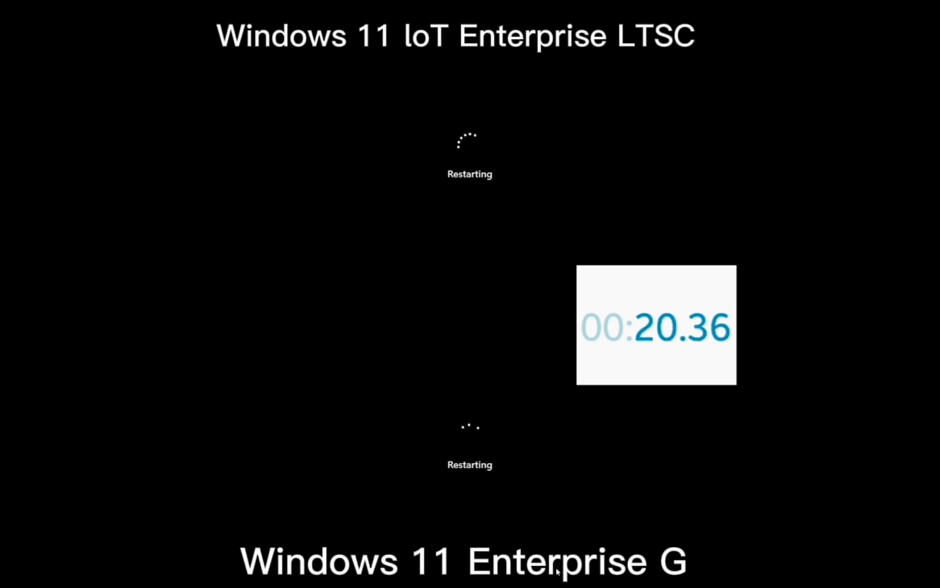
pyautogui.click(283, 5)
pyautogui.press('Escape')
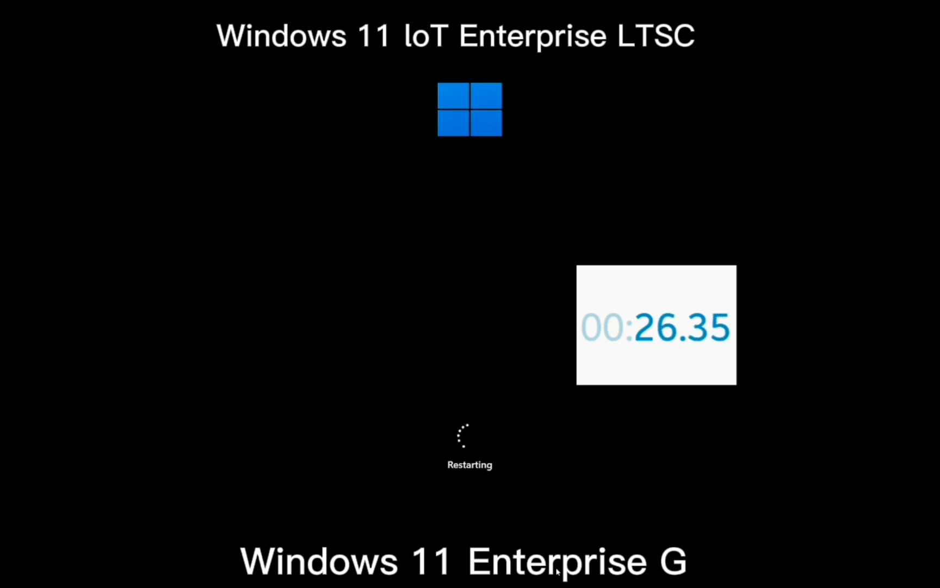